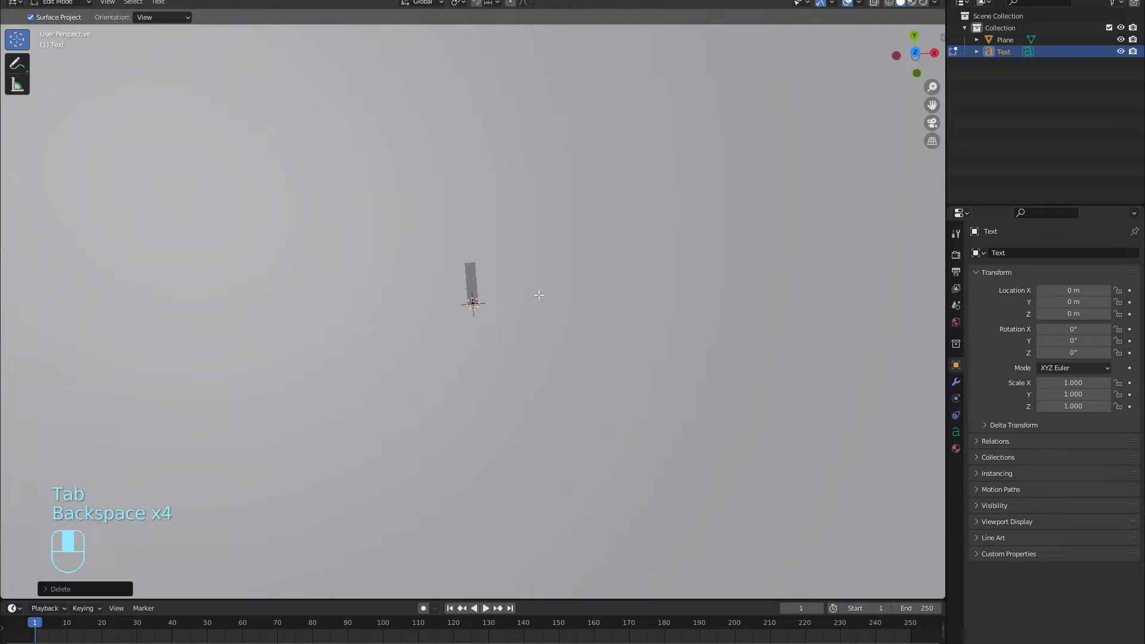
Enter EMBER as the text object's content and return to Object Mode.
type("EMBER")
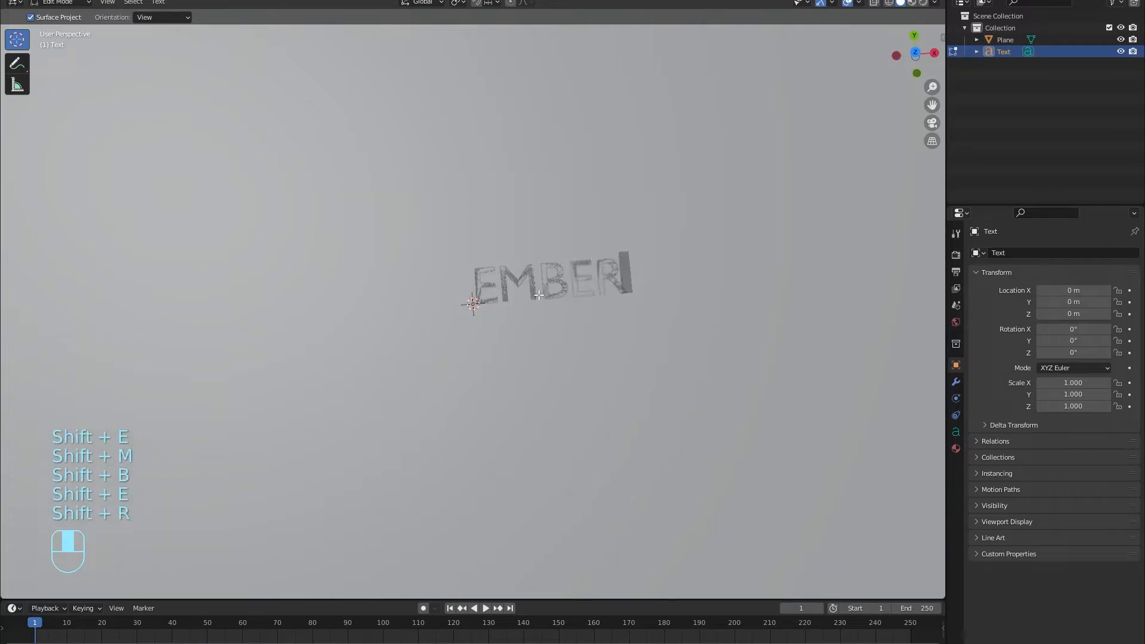
key("Return")
key("Tab")
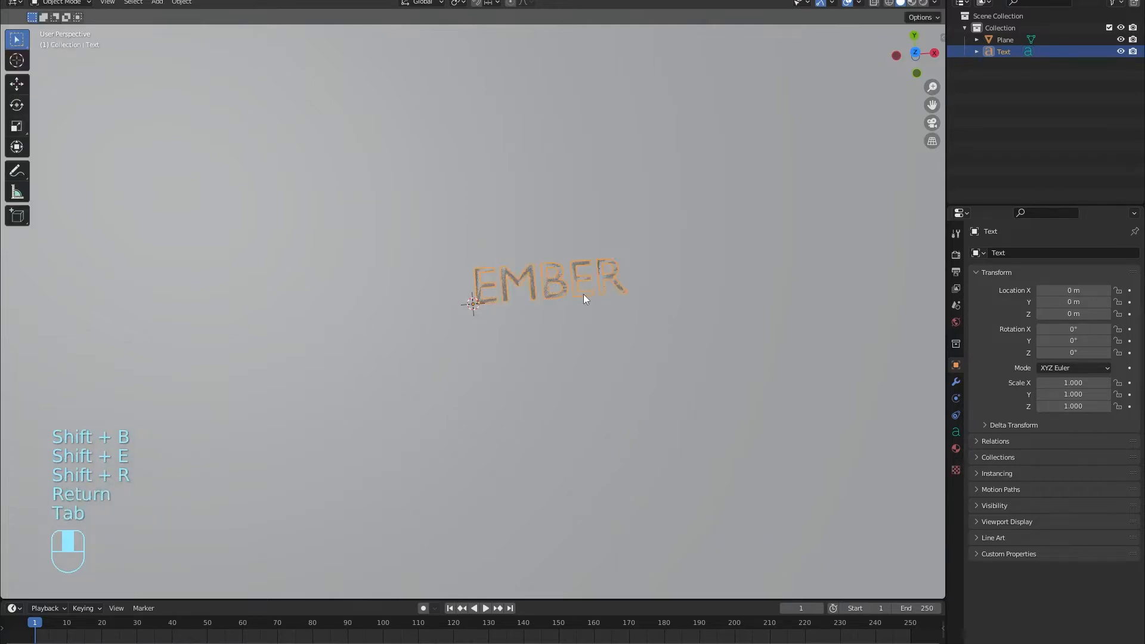
Load BebasNeue-Regular.otf from the Windows fonts folder as the text's regular font.
scroll(572, 280, "down", 8)
middle_click_drag(569, 275, 575, 241)
scroll(555, 286, "up", 8)
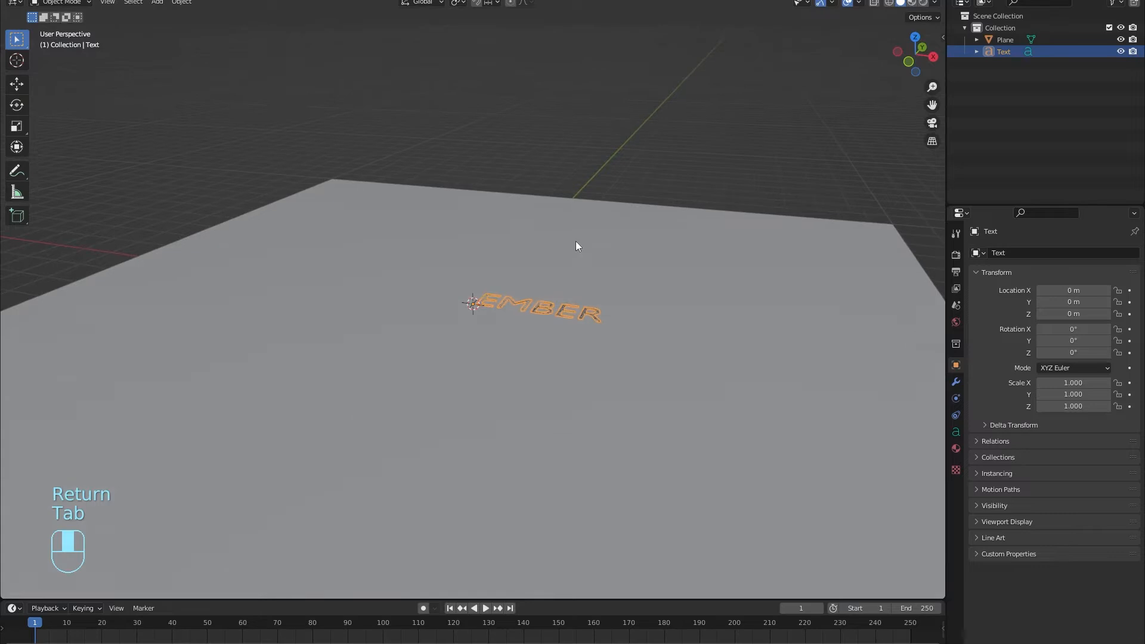
middle_click_drag(568, 308, 548, 394)
left_click(957, 433)
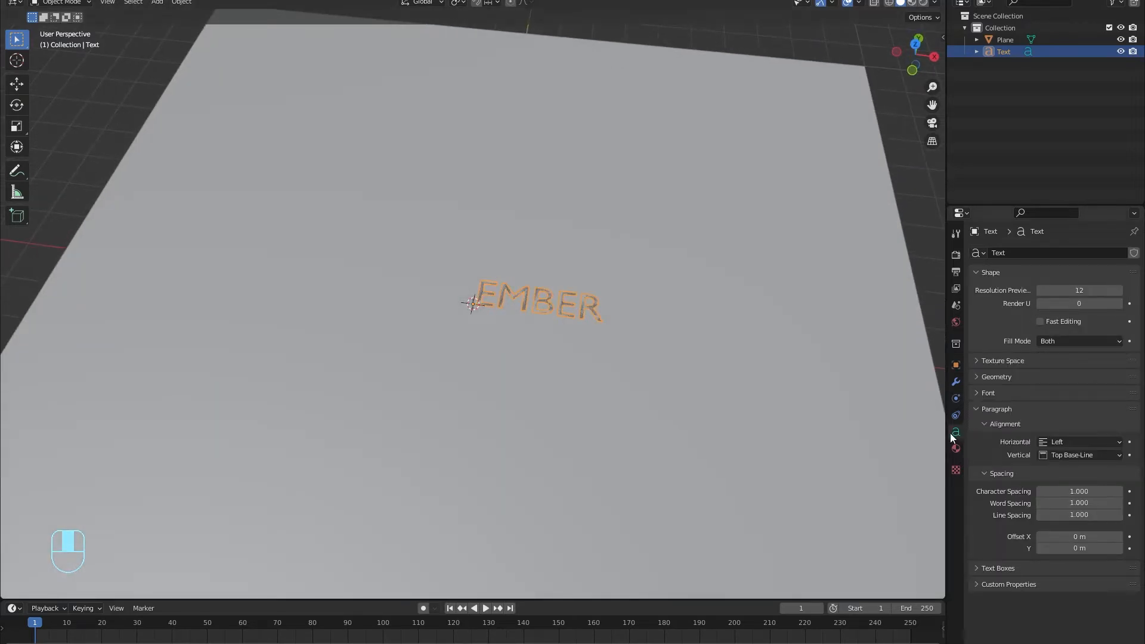
left_click(997, 395)
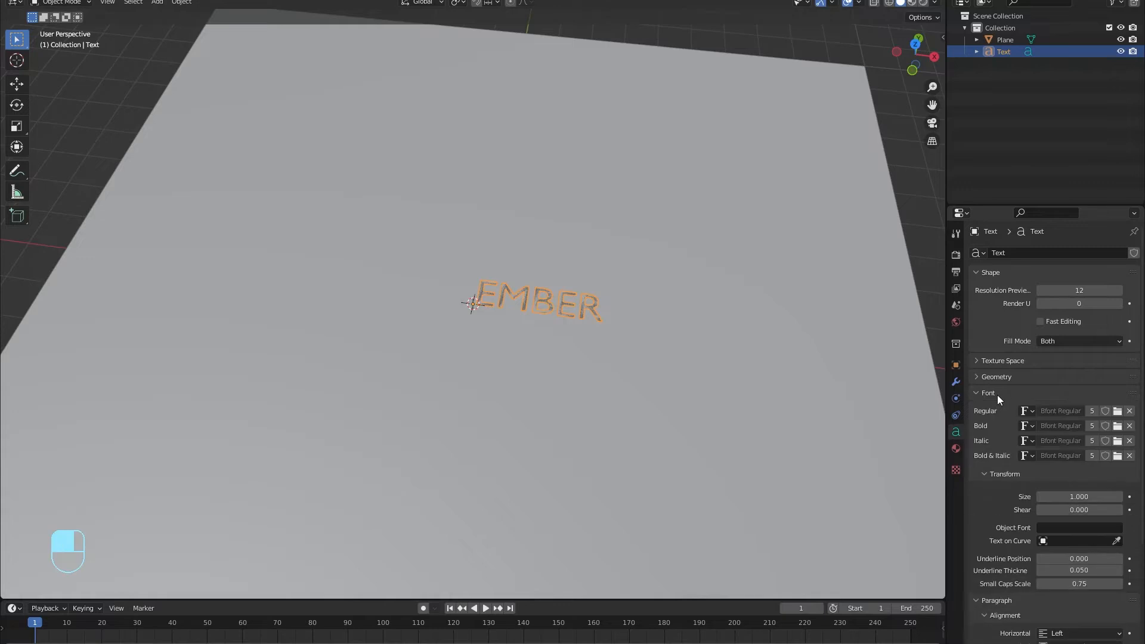
left_click(1118, 411)
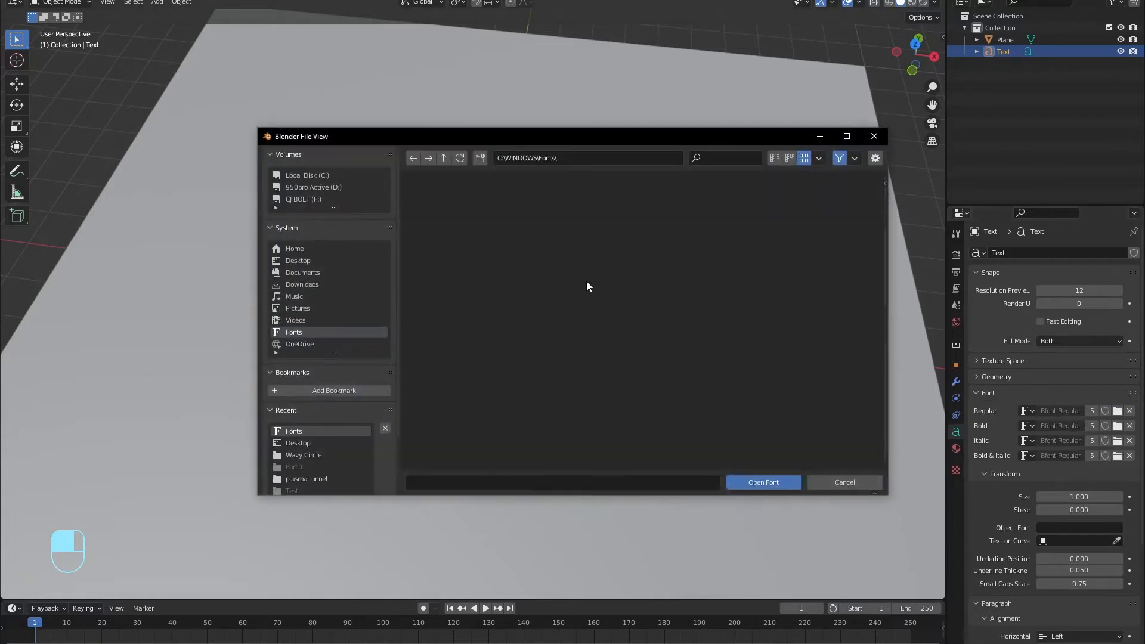
scroll(587, 280, "down", 8)
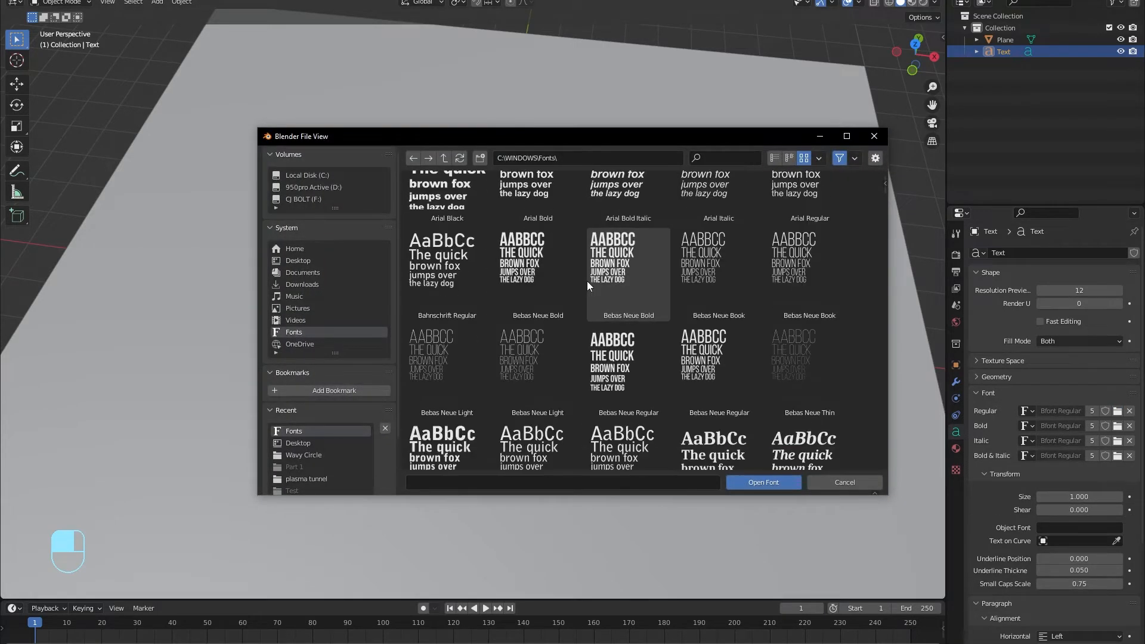
scroll(587, 281, "up", 1)
left_click(629, 340)
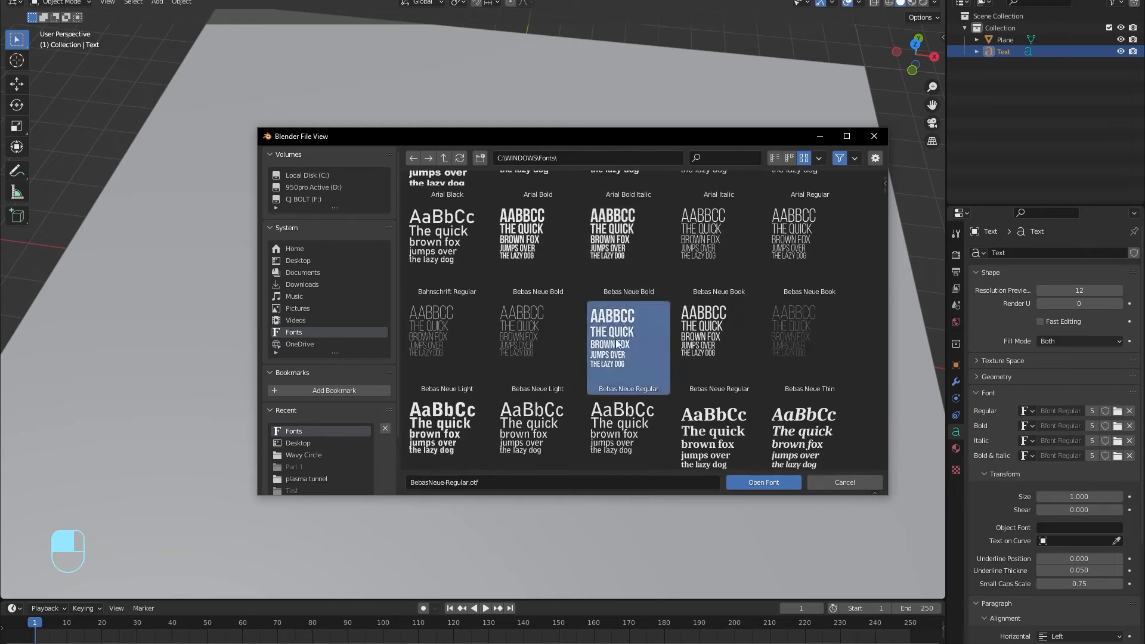
left_click(761, 485)
Raise the text slightly along the Z axis above the plane.
middle_click_drag(513, 293, 499, 260)
key("g")
key("z")
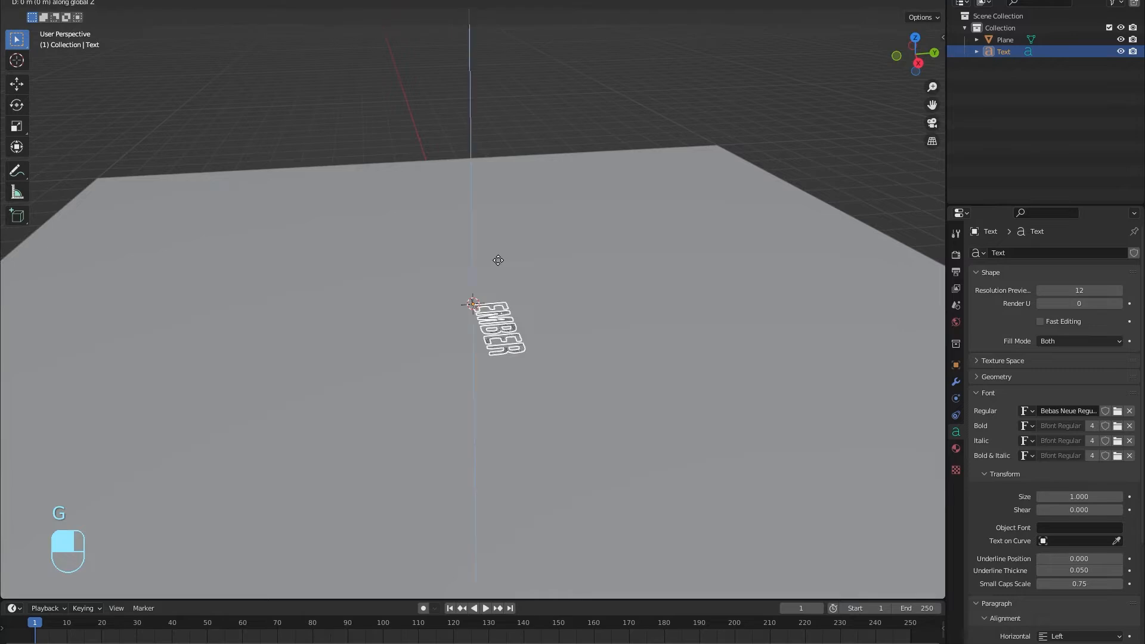
left_click(496, 242)
Convert the EMBER text object to a mesh.
middle_click_drag(496, 242, 574, 272)
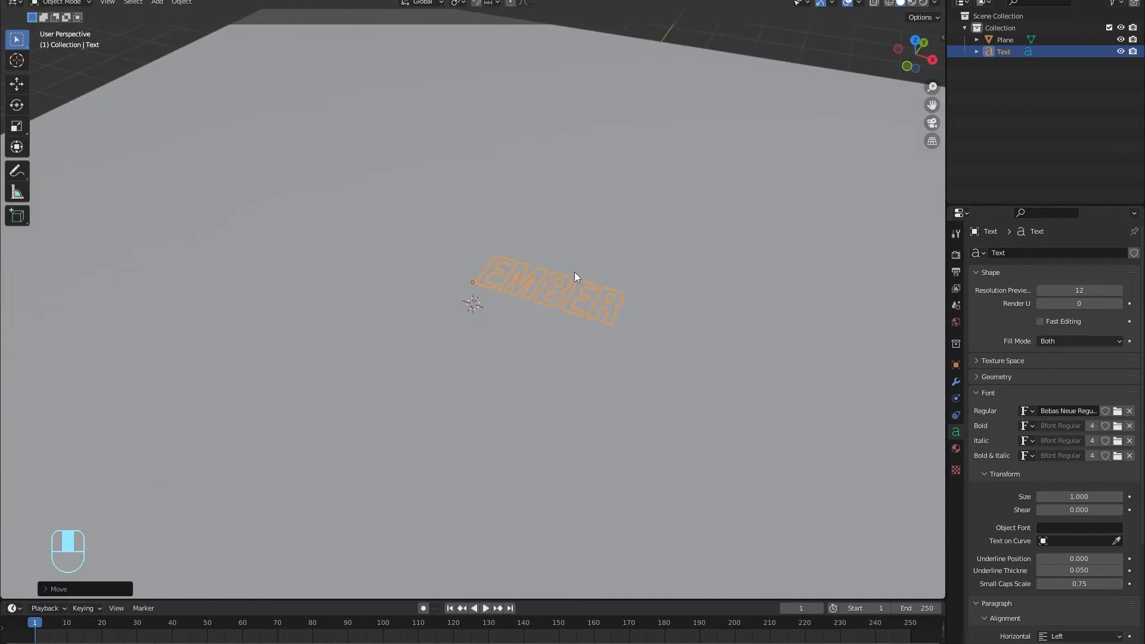
right_click(576, 302)
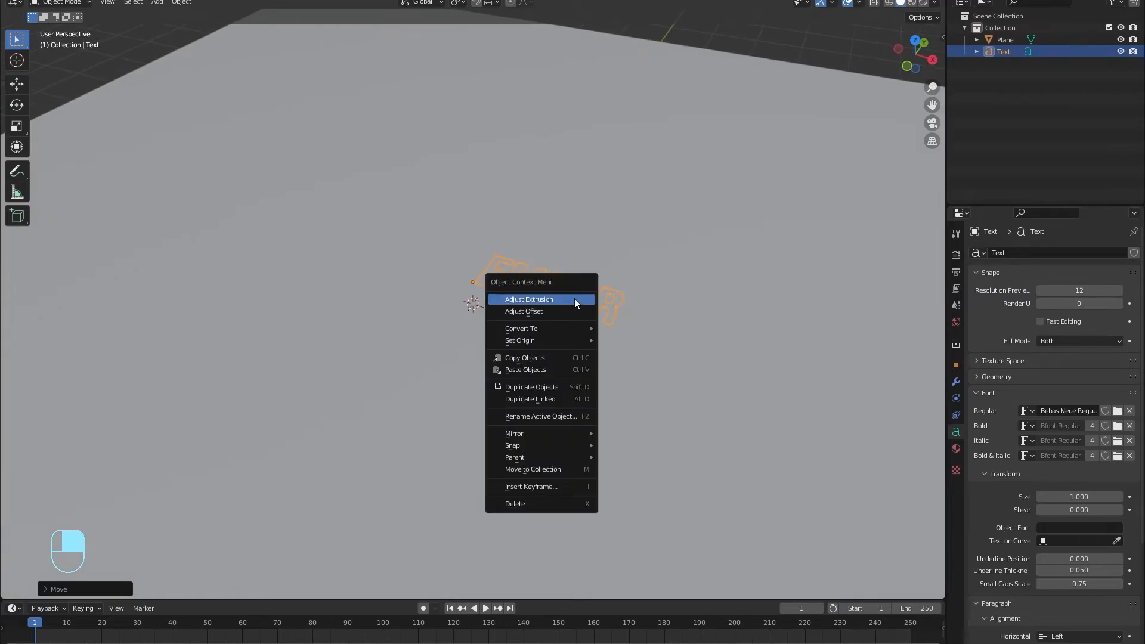
mouse_move(565, 328)
left_click(627, 344)
Extrude the entire EMBER mesh vertically in Edit Mode to give the letters thickness.
middle_click_drag(588, 305, 607, 361)
key("Tab")
key("a")
key("e")
left_click(520, 257)
key("Tab")
Reopen the EMBER mesh in Edit Mode and turn on X-ray display.
scroll(603, 340, "up", 3)
middle_click_drag(596, 322, 553, 323)
key("KP_Decimal")
left_click(307, 286)
left_click(405, 291)
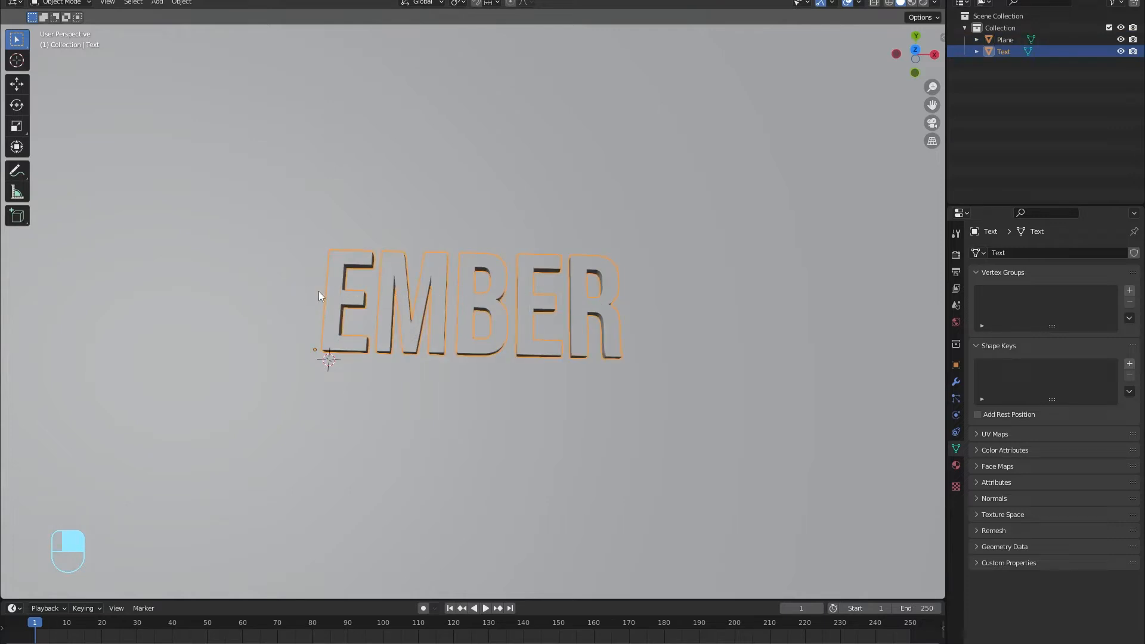
key("Tab")
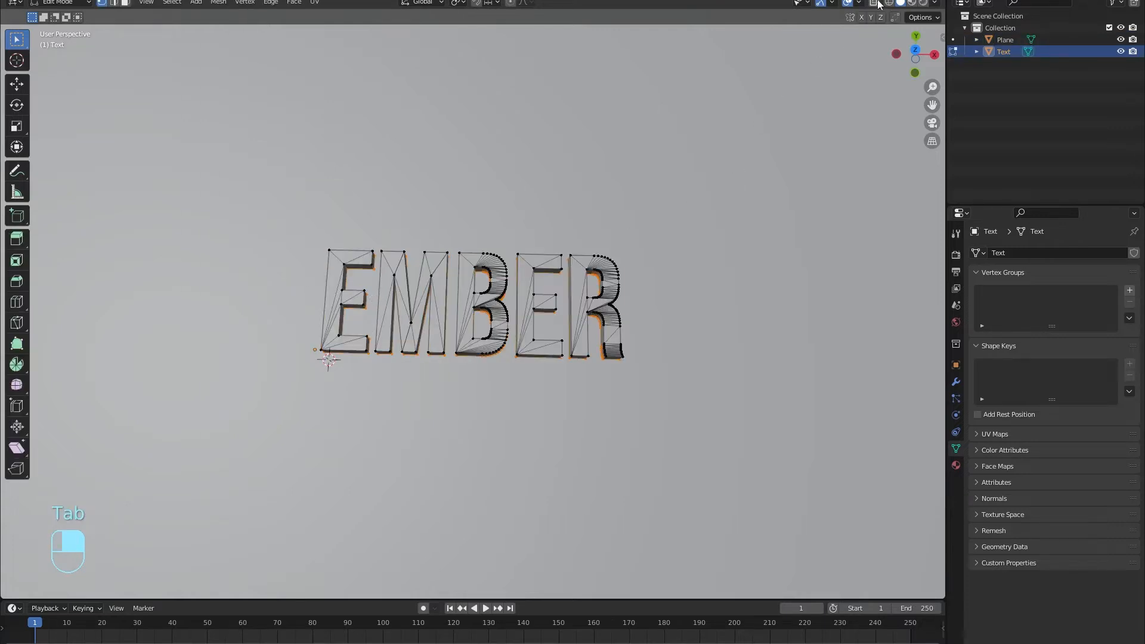
middle_click_drag(743, 141, 803, 322)
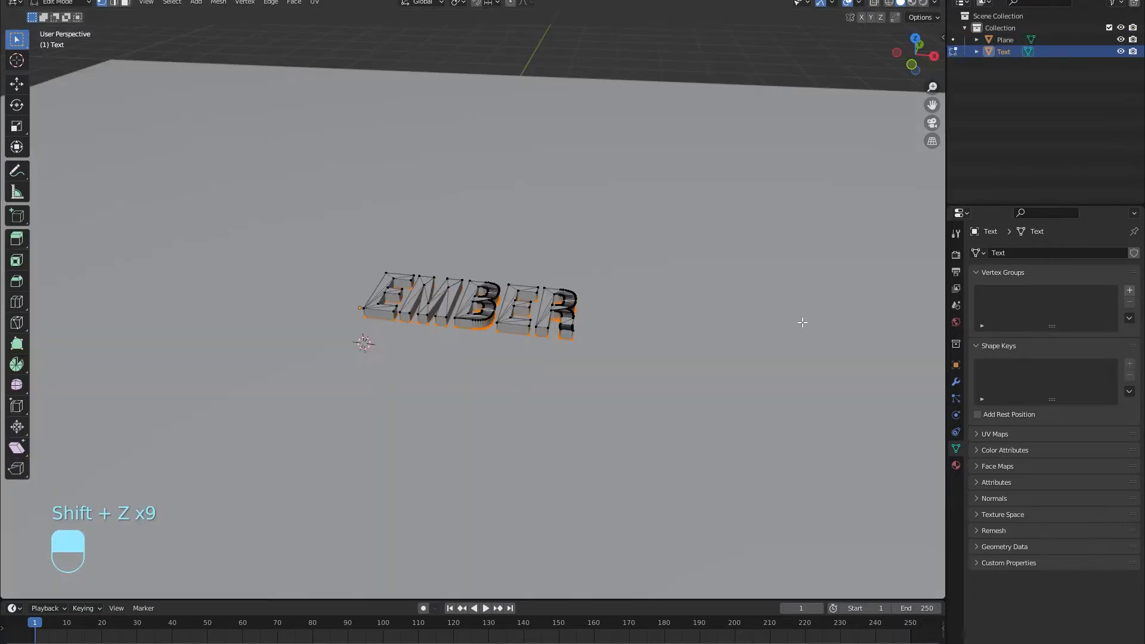
left_click(874, 5)
Select all geometry of the letter R from the top view and separate the selection into its own object.
middle_click_drag(455, 440, 569, 265)
left_click_drag(543, 254, 575, 389)
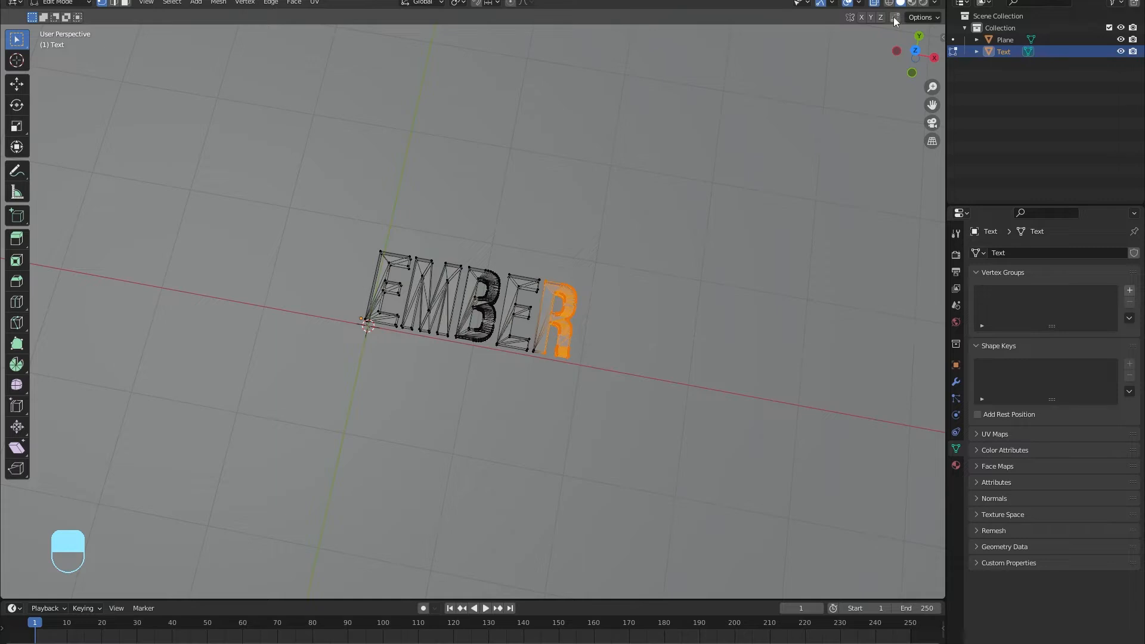
left_click(916, 51)
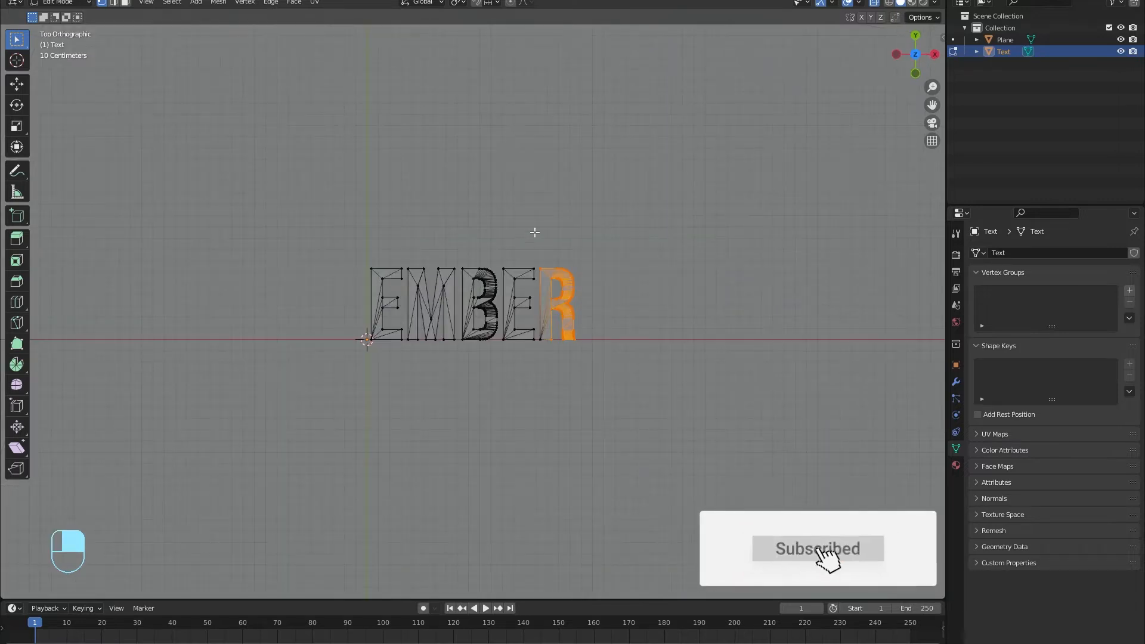
left_click_drag(534, 233, 623, 387)
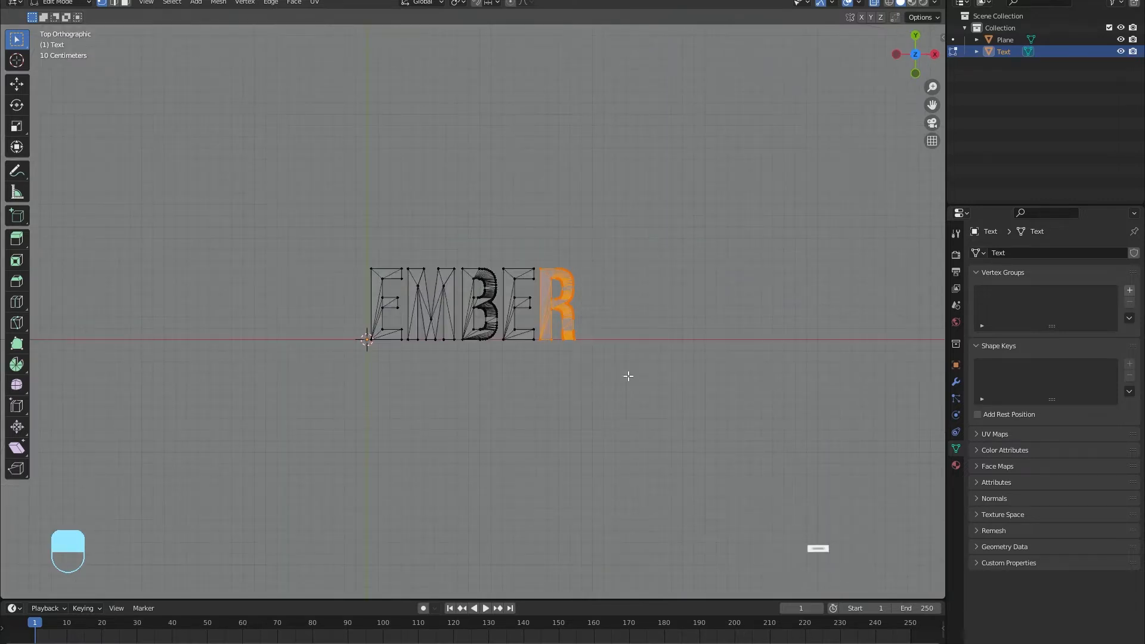
key("p")
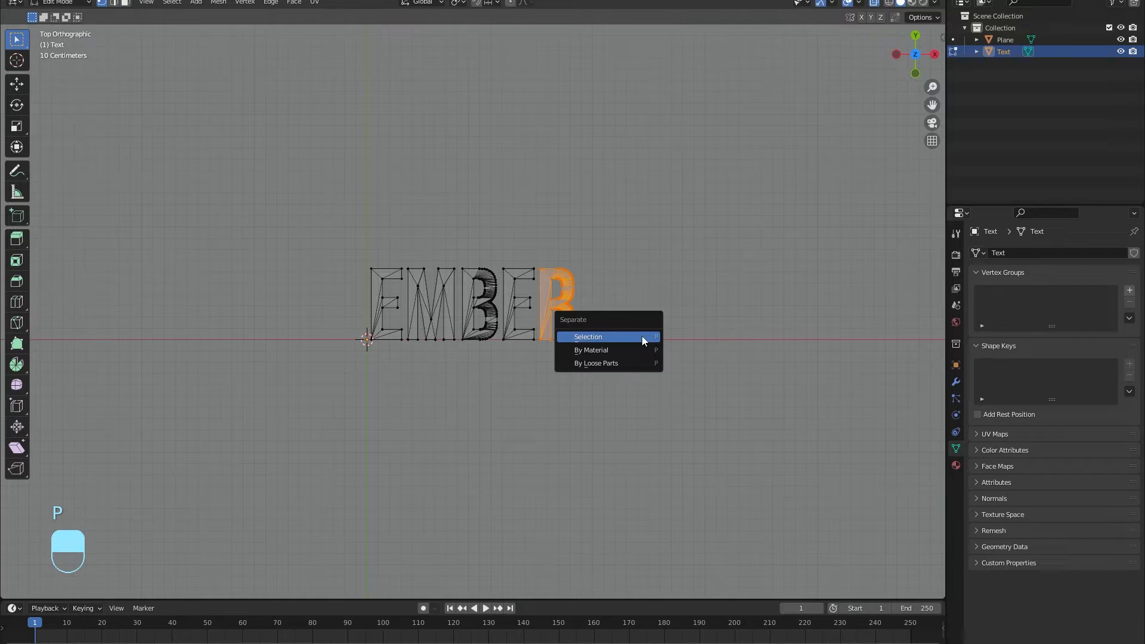
left_click(642, 338)
Box-select the second letter E and separate the selection into its own object.
mouse_move(495, 250)
left_mouse_down()
mouse_move(603, 392)
mouse_move(510, 247)
left_mouse_up()
scroll(510, 300, "up", 3)
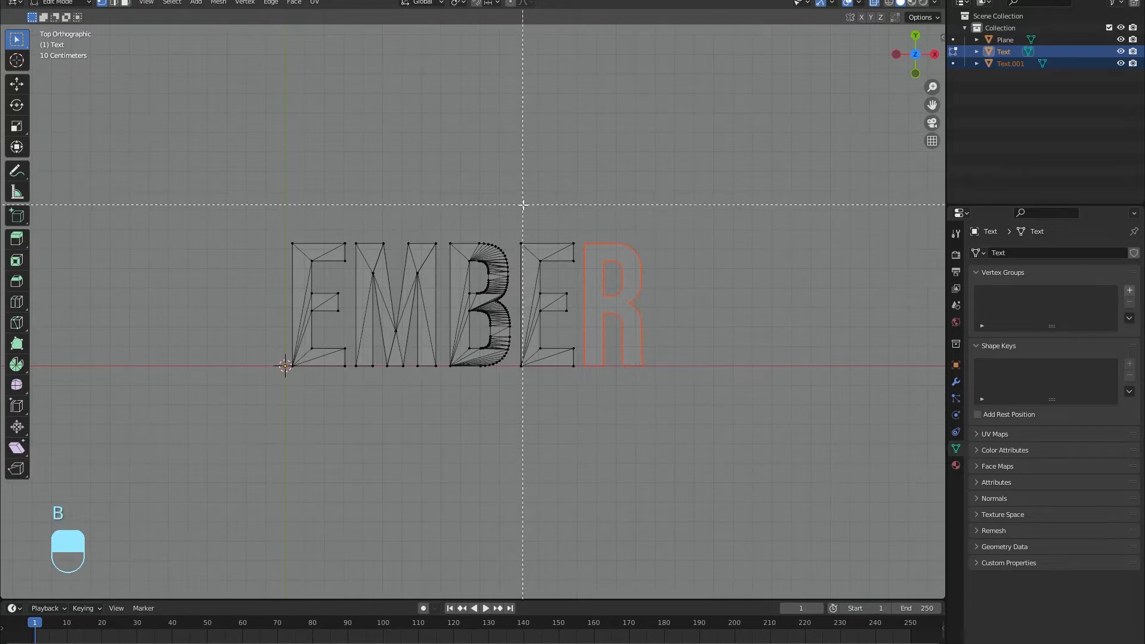
left_click_drag(514, 203, 579, 458)
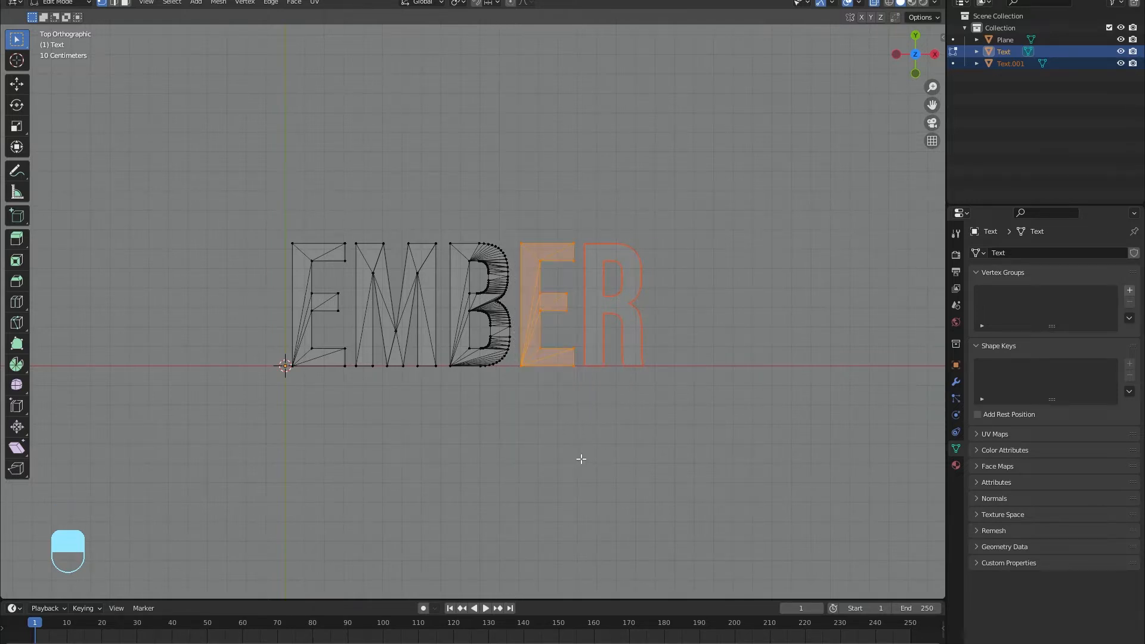
key("p")
left_click(582, 461)
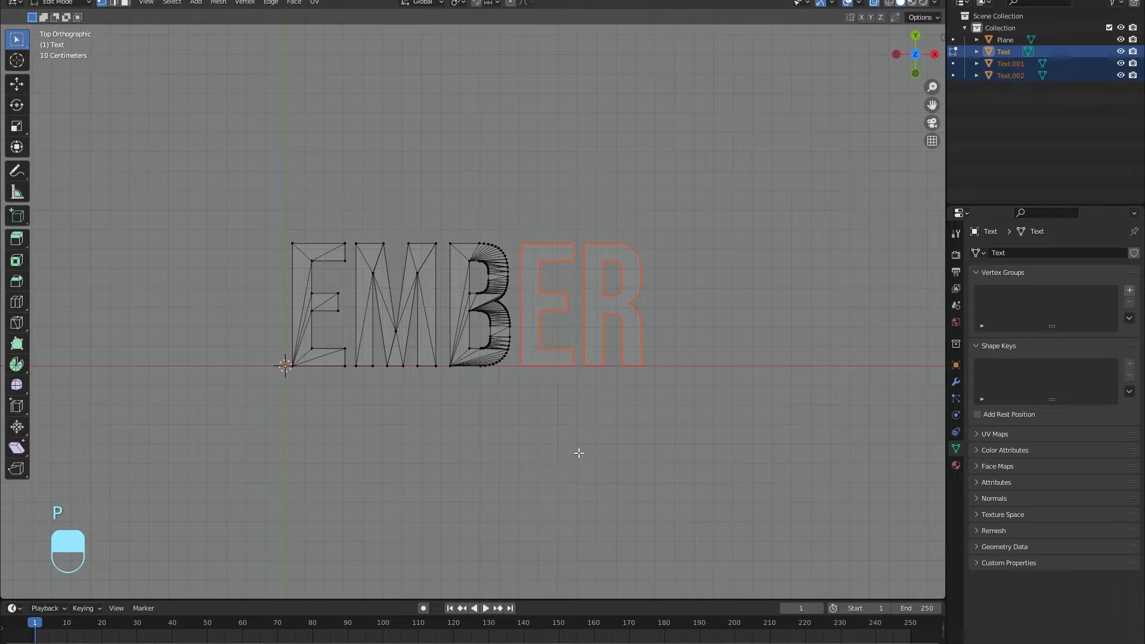
Box-select the letter B and separate the selection into its own object.
key("b")
left_click_drag(440, 189, 518, 424)
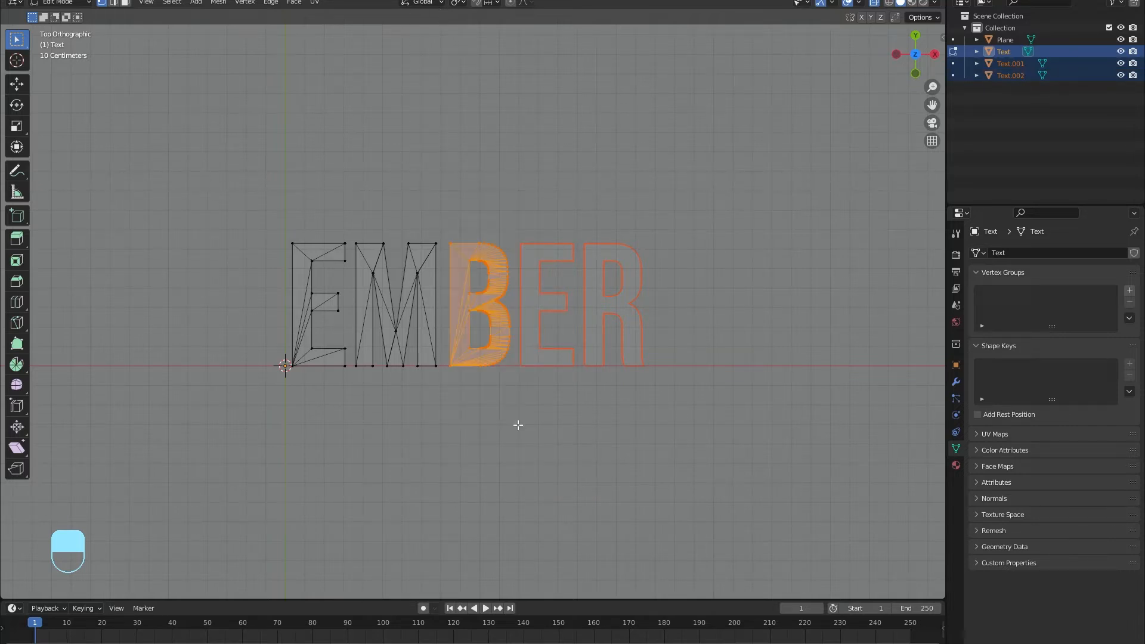
key("p")
left_click(519, 430)
Box-select the letter M and separate the selection into its own object.
key("b")
left_click_drag(350, 214, 437, 406)
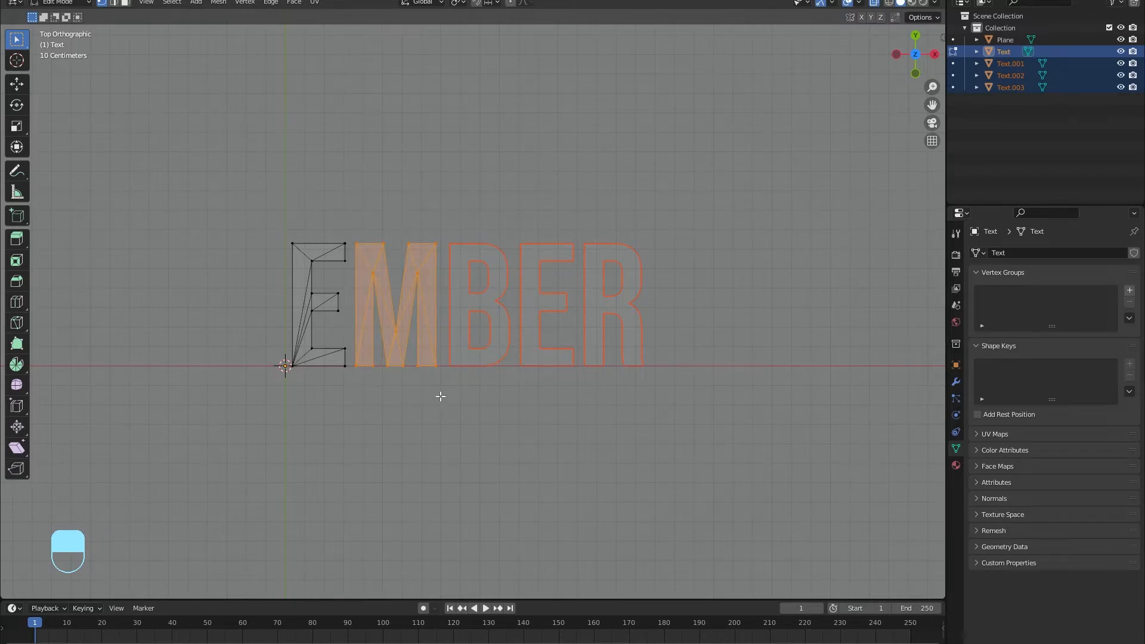
key("p")
left_click(448, 397)
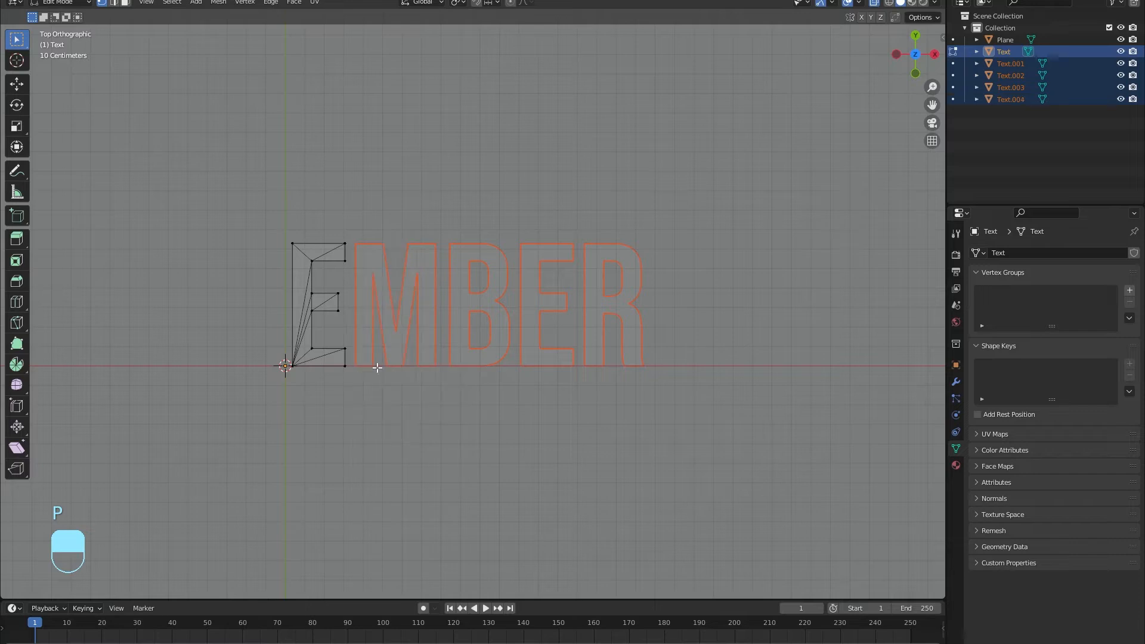
Box-select the first letter E and separate the selection into its own object.
key("b")
left_click_drag(285, 210, 350, 411)
key("p")
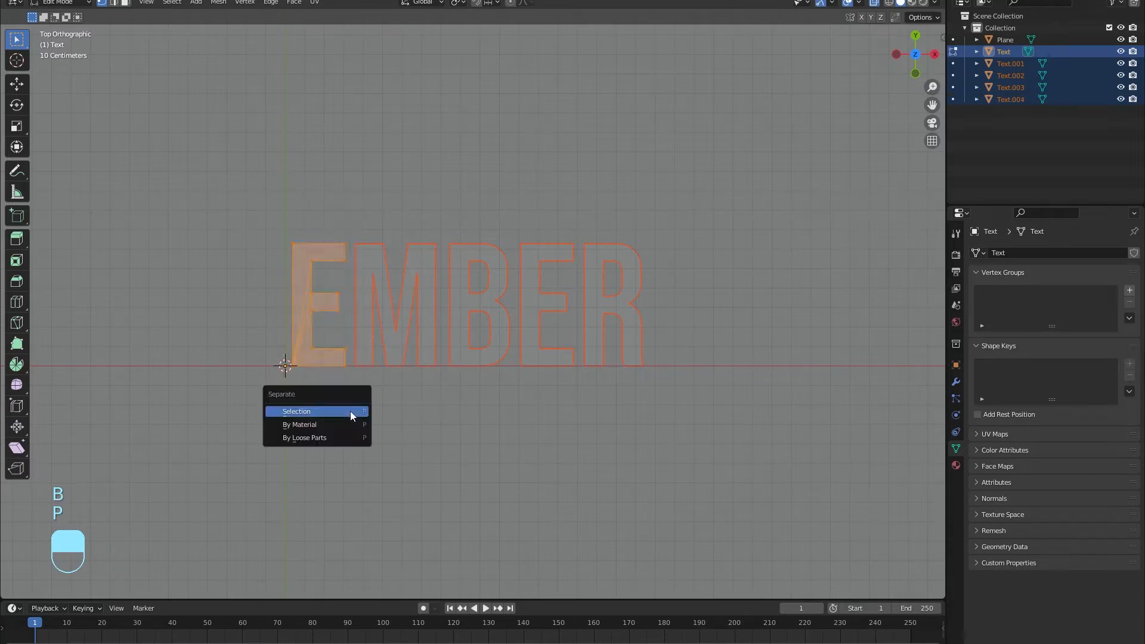
left_click(352, 416)
Return to Object Mode and turn off X-ray display.
middle_click_drag(411, 356, 531, 197)
key("Tab")
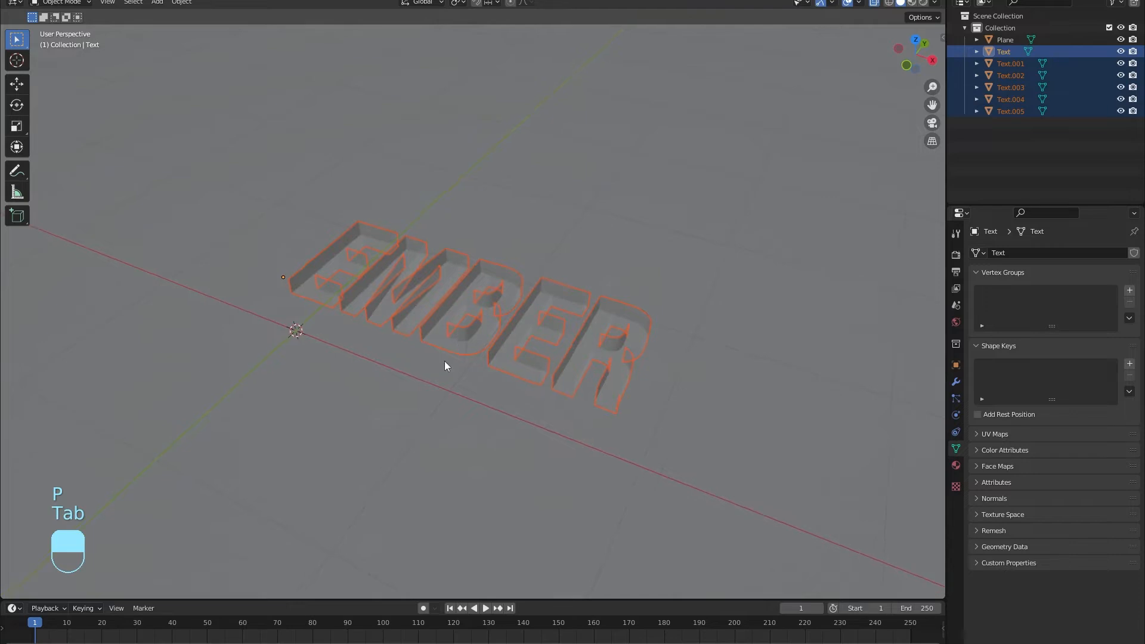
left_click(872, 5)
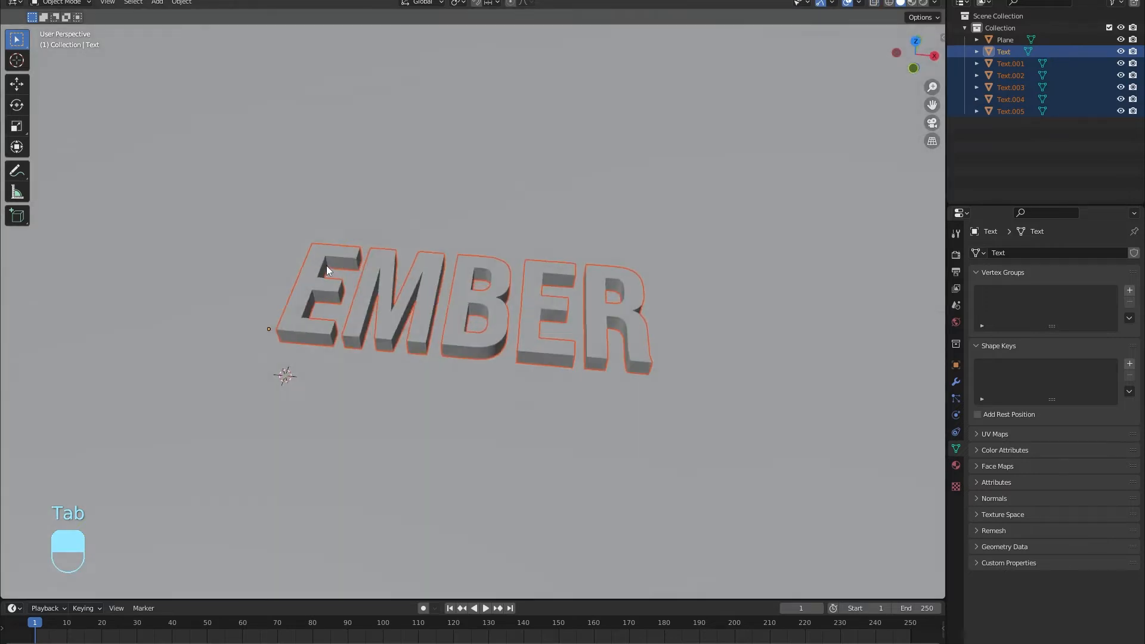
Select the letters one at a time to check that each is a separate object.
left_click(478, 321)
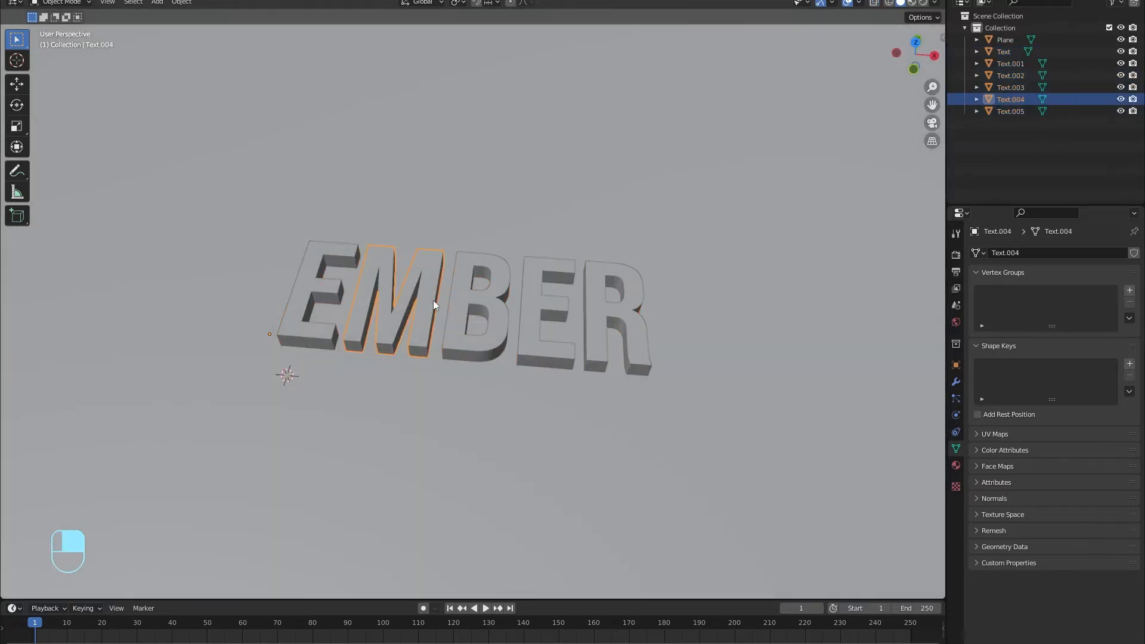
left_click(582, 324)
left_click(516, 323)
middle_click_drag(516, 324, 353, 319)
left_click(374, 338)
left_click(320, 343)
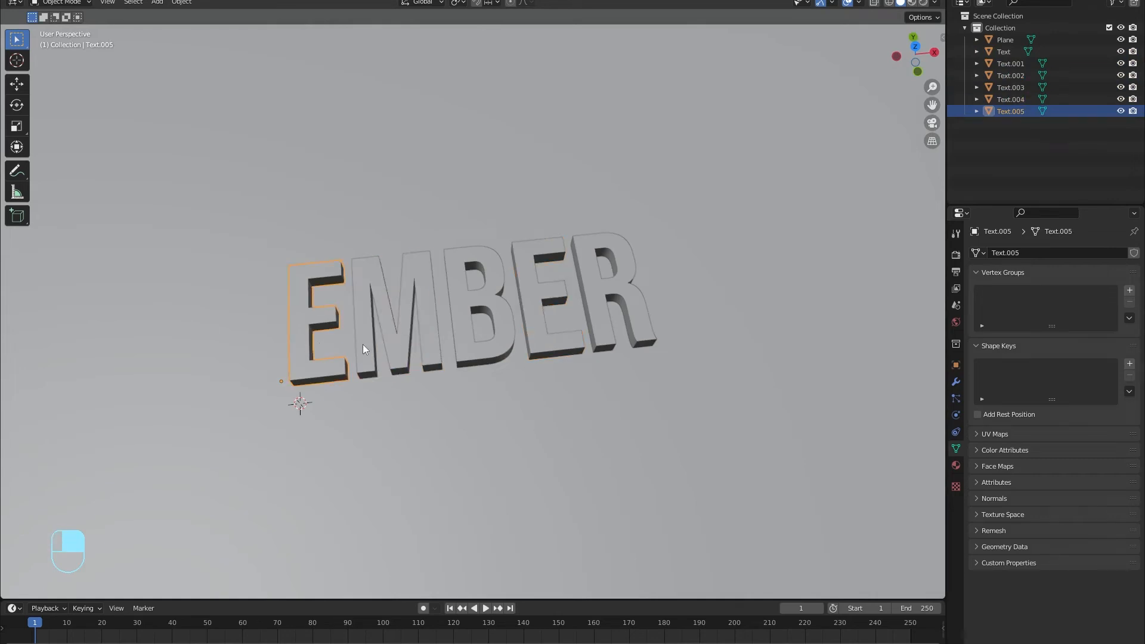
Enable Ambient Occlusion, Bloom and Screen Space Reflections in the Eevee render settings.
left_click(956, 256)
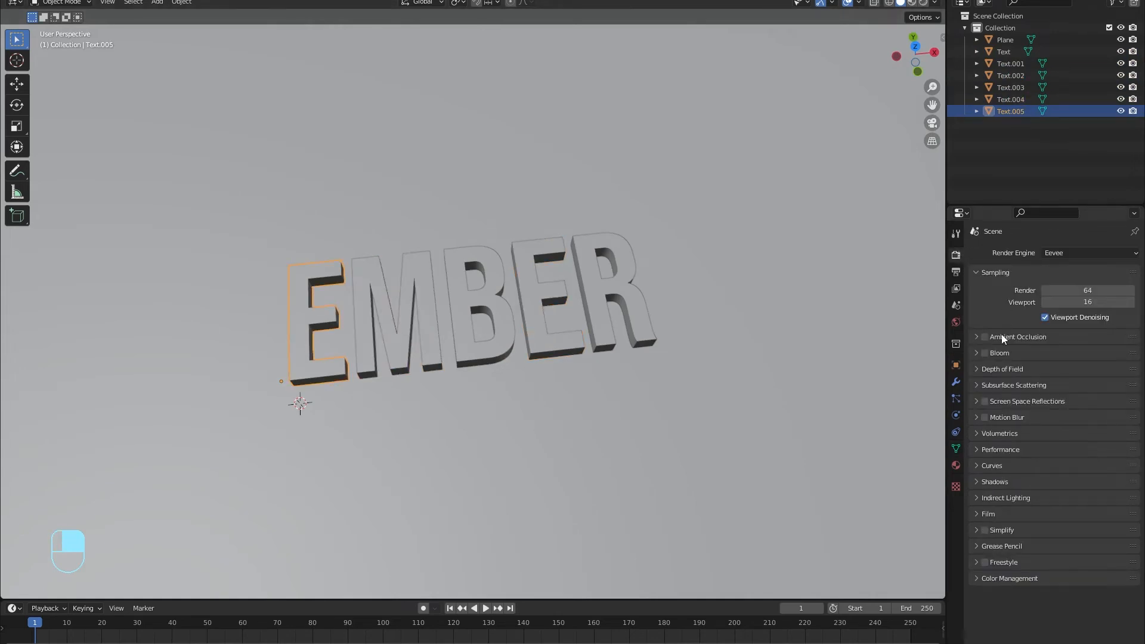
left_click(985, 337)
left_click(986, 401)
Switch to the top orthographic view and add a camera to the scene.
scroll(534, 262, "down", 1)
scroll(536, 258, "down", 5)
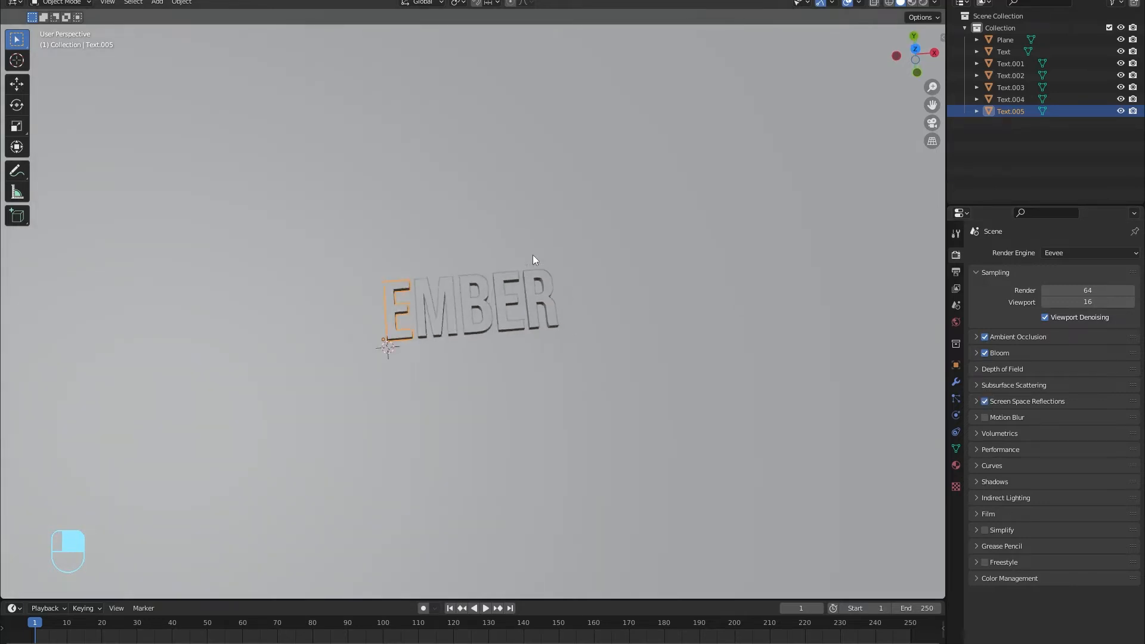
key("KP_0")
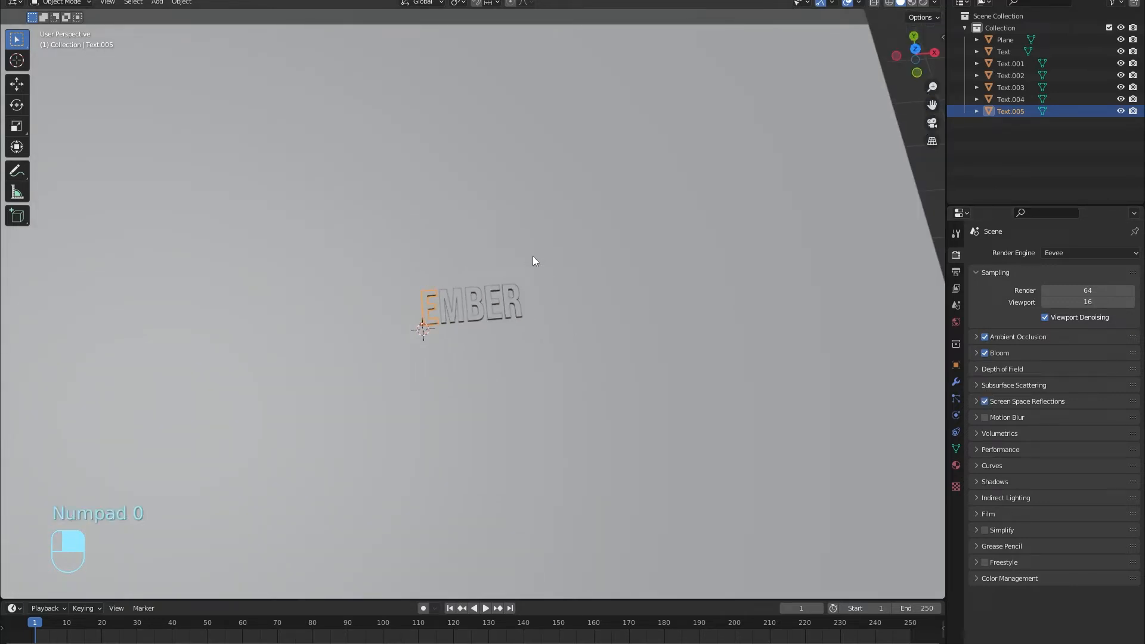
left_click(915, 49)
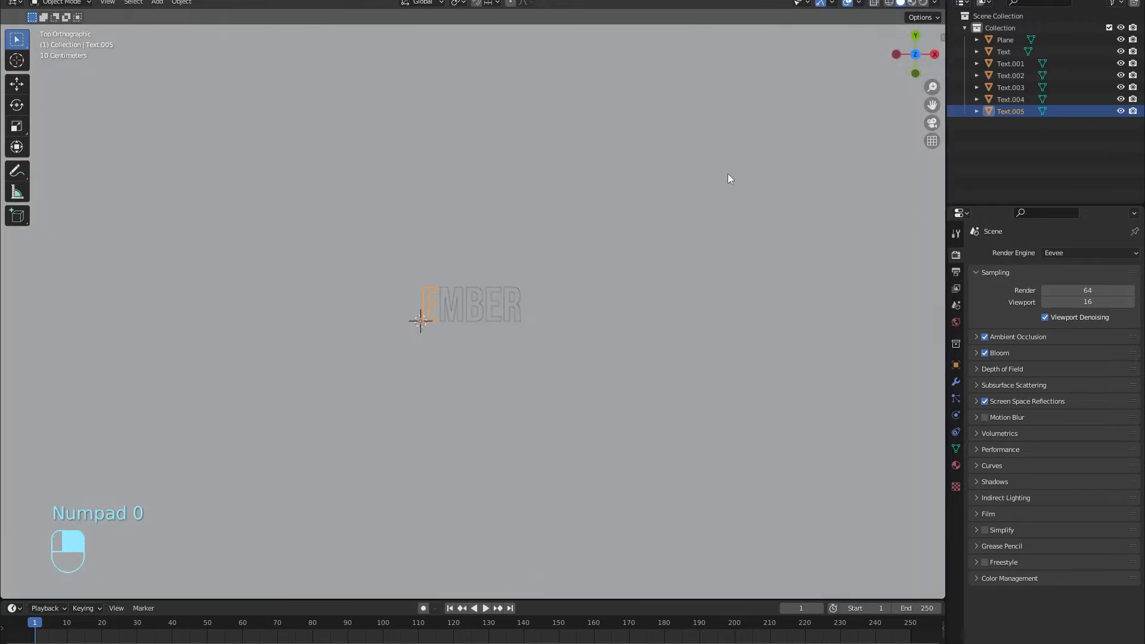
key("shift+a")
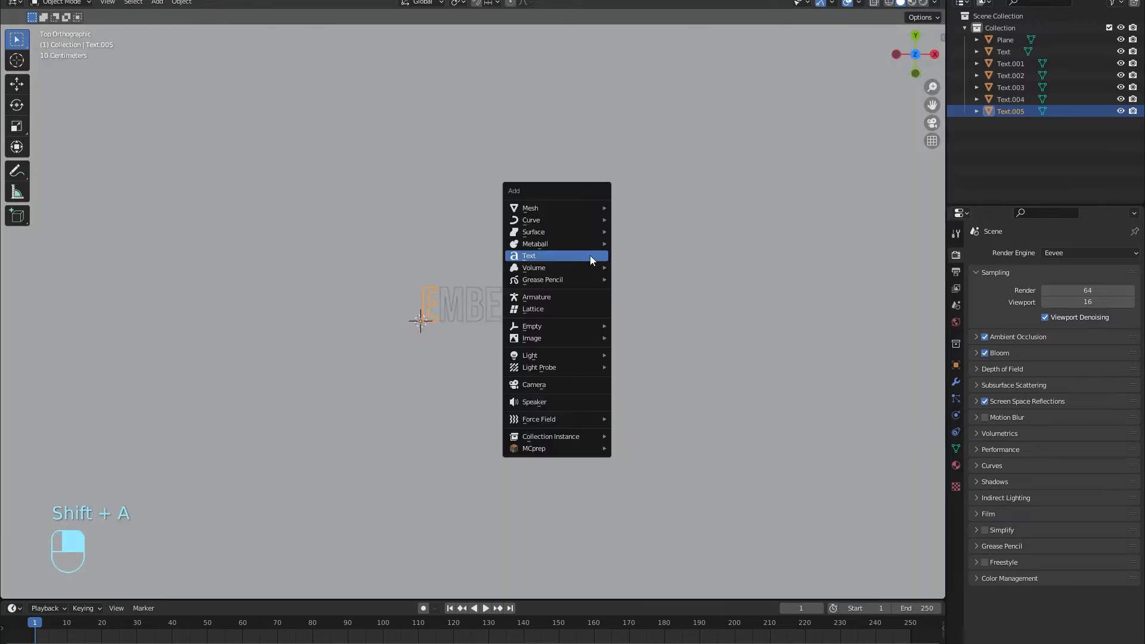
left_click(575, 388)
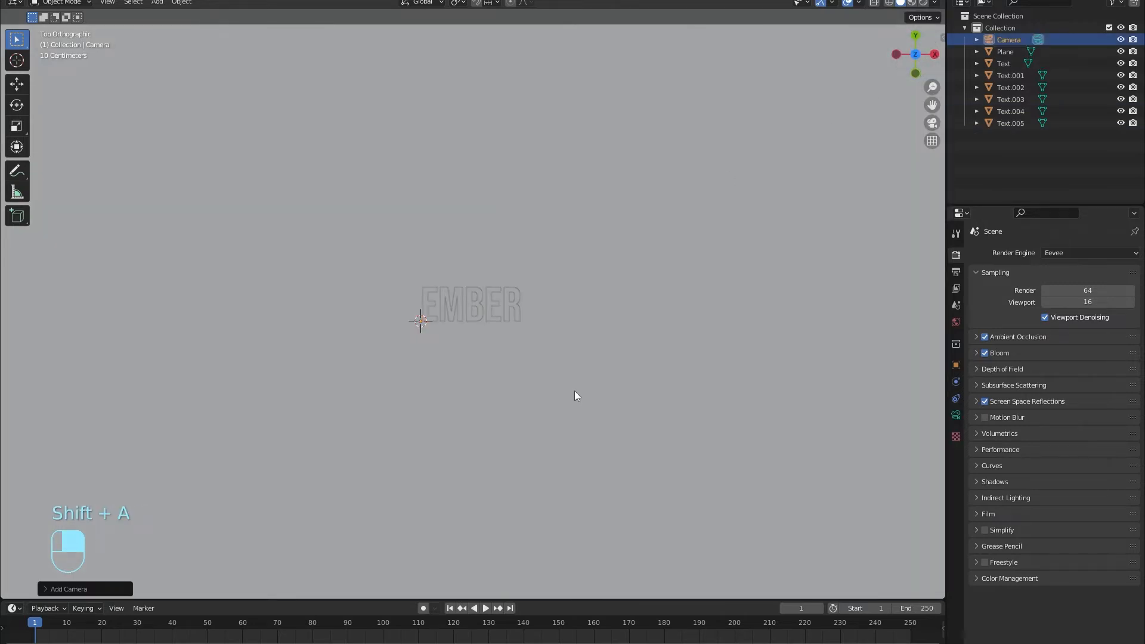
Align the camera to the top view and lower it about 4.5 m along the global Z axis toward the lettering.
key("ctrl+alt")
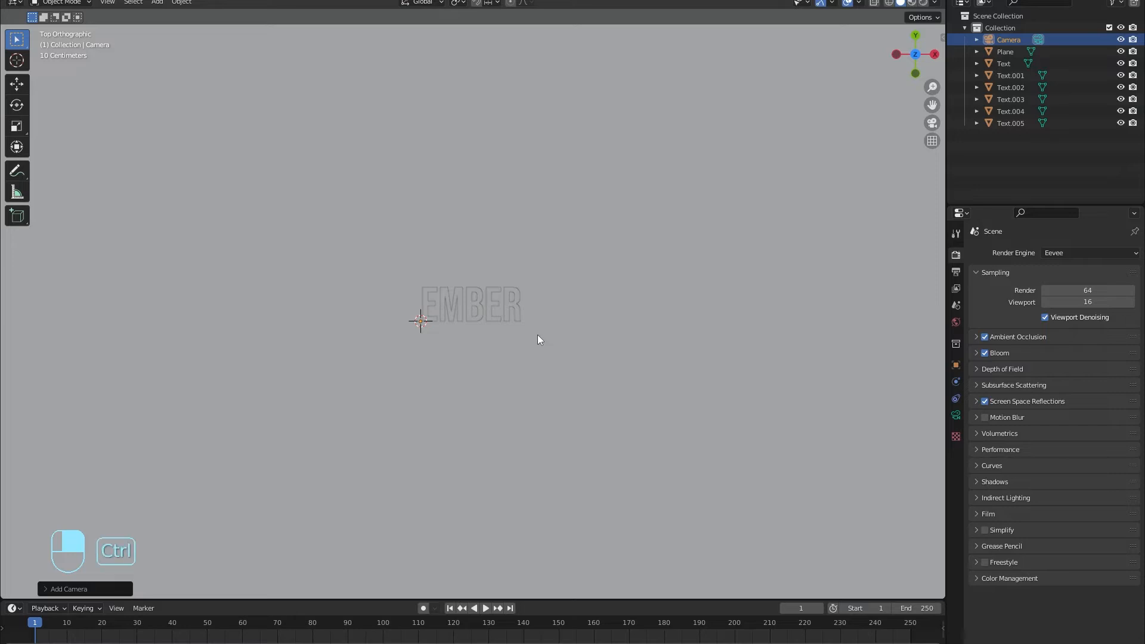
key("ctrl+alt+KP_0")
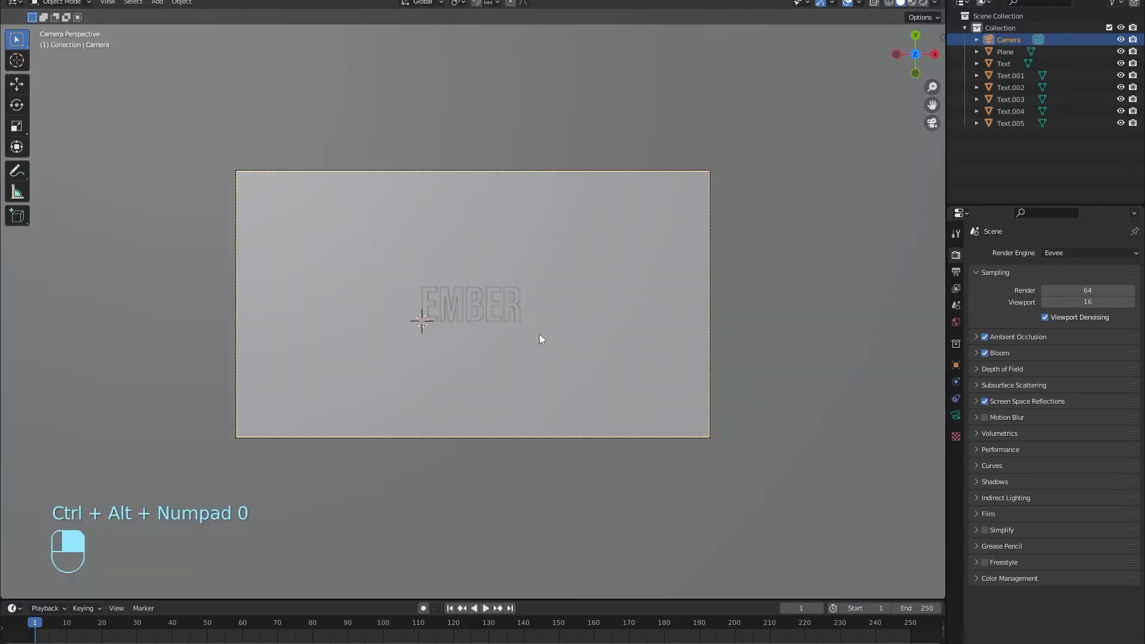
key("g")
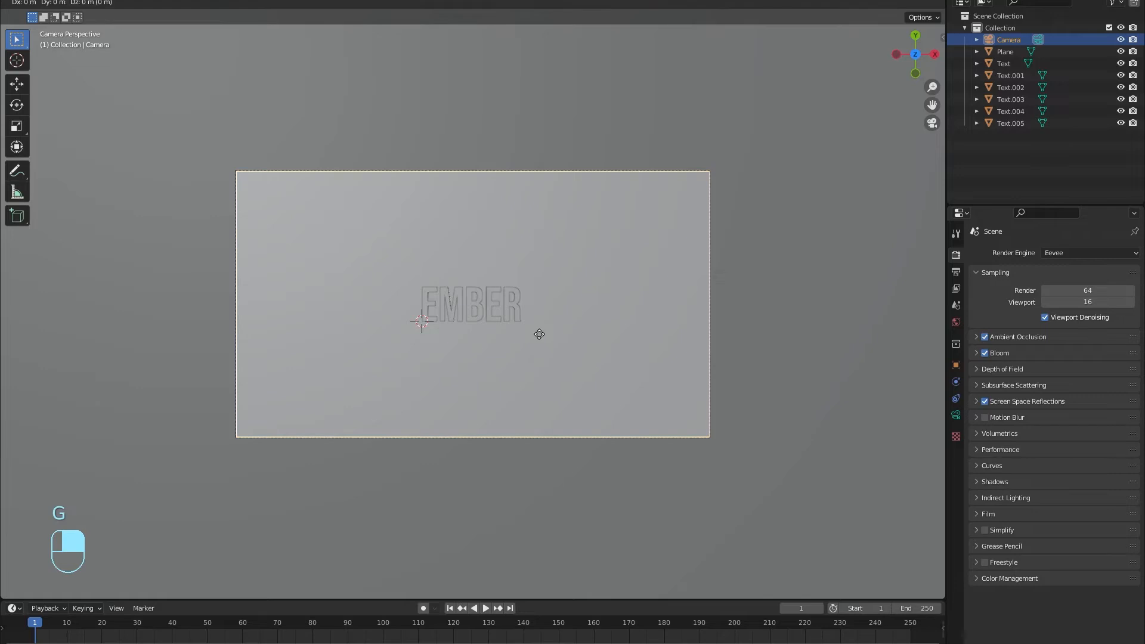
left_click(539, 218)
middle_click_drag(632, 459, 514, 307)
scroll(447, 188, "down", 6)
middle_click_drag(510, 259, 586, 328)
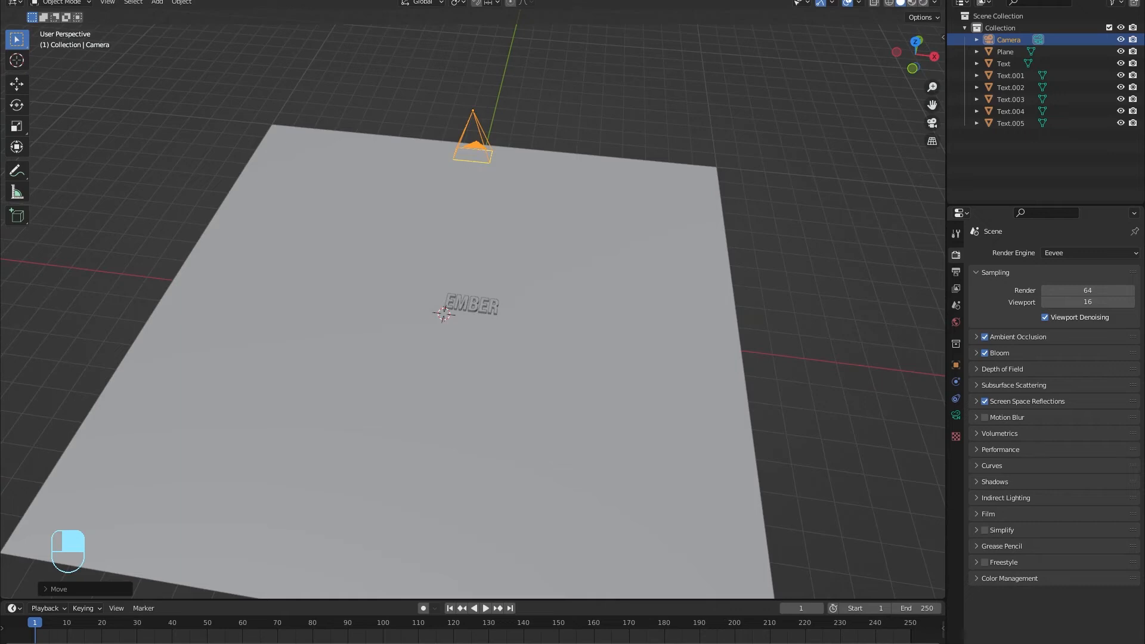
Switch the viewport to Material Preview, select the first letter E and open the Shading workspace.
left_click(913, 3)
middle_click_drag(498, 260, 431, 243)
scroll(503, 316, "up", 5)
scroll(510, 320, "up", 5)
middle_click_drag(509, 320, 544, 187)
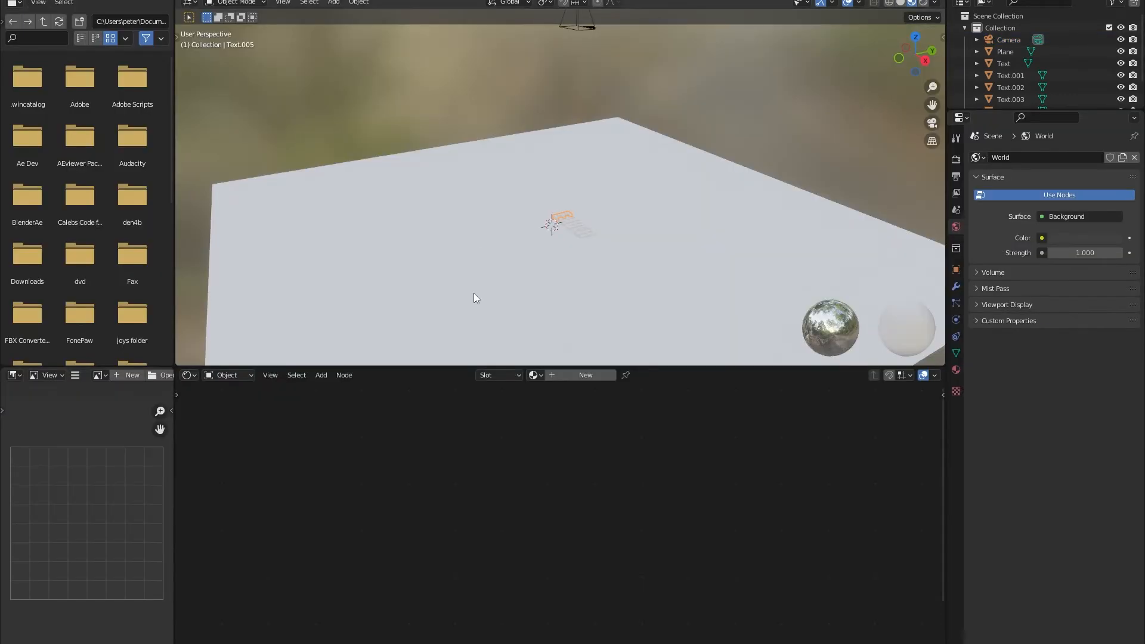
middle_click_drag(473, 292, 578, 274)
scroll(576, 271, "up", 4)
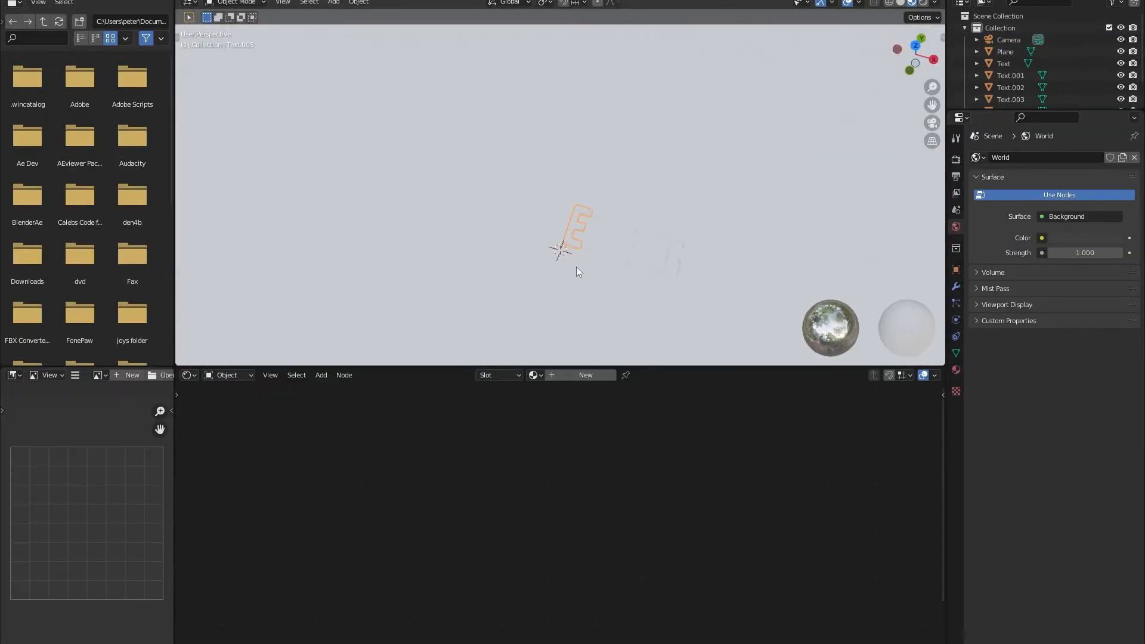
key("KP_Decimal")
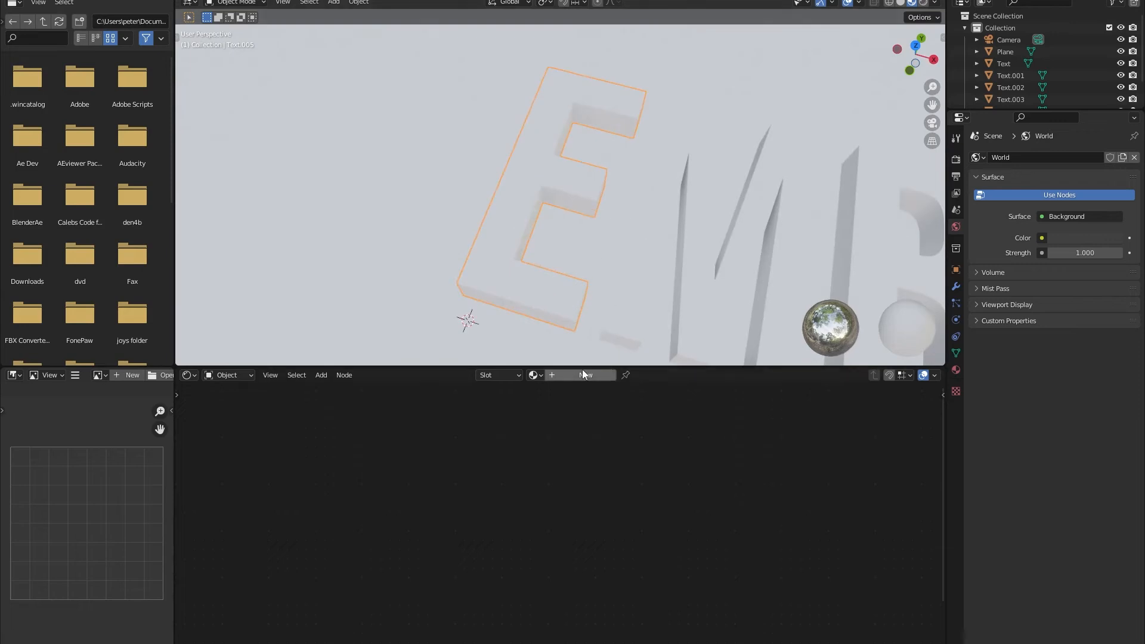
Create a new material for the first letter E and add a Voronoi Texture node beside its Principled BSDF.
left_click(564, 378)
key("Home")
key("shift+a")
left_click(456, 453)
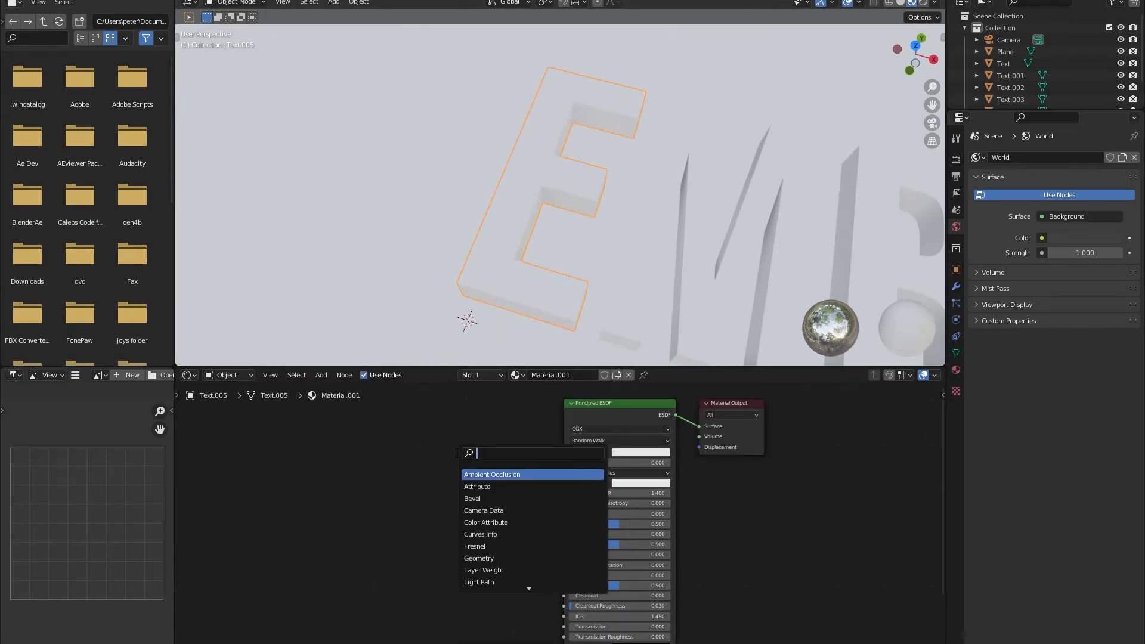
type("v")
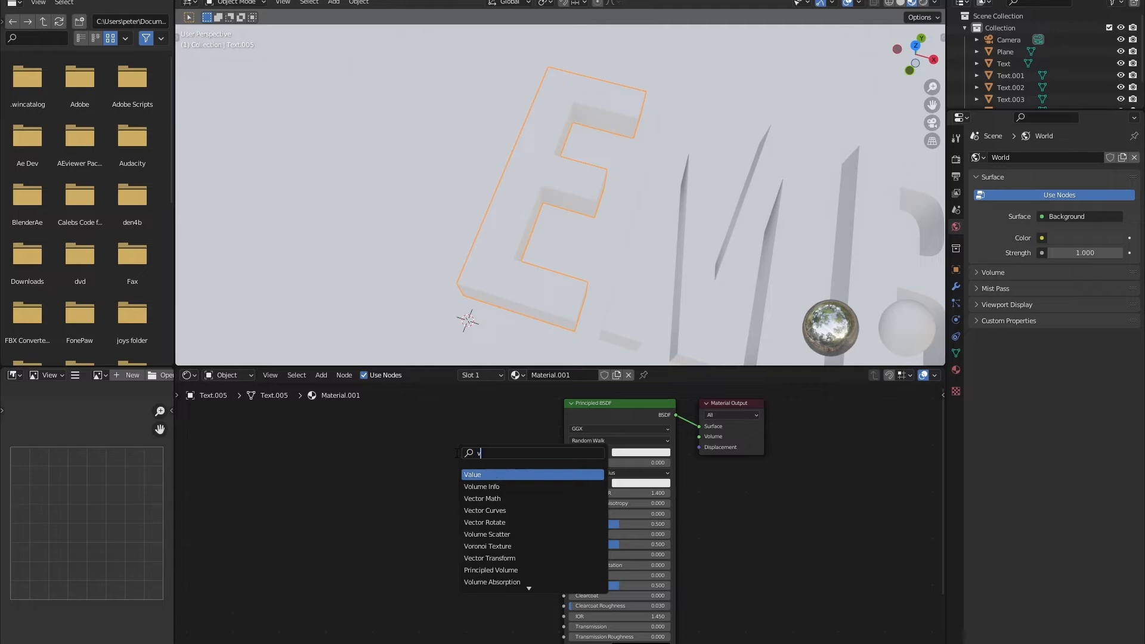
type("or")
key("Return")
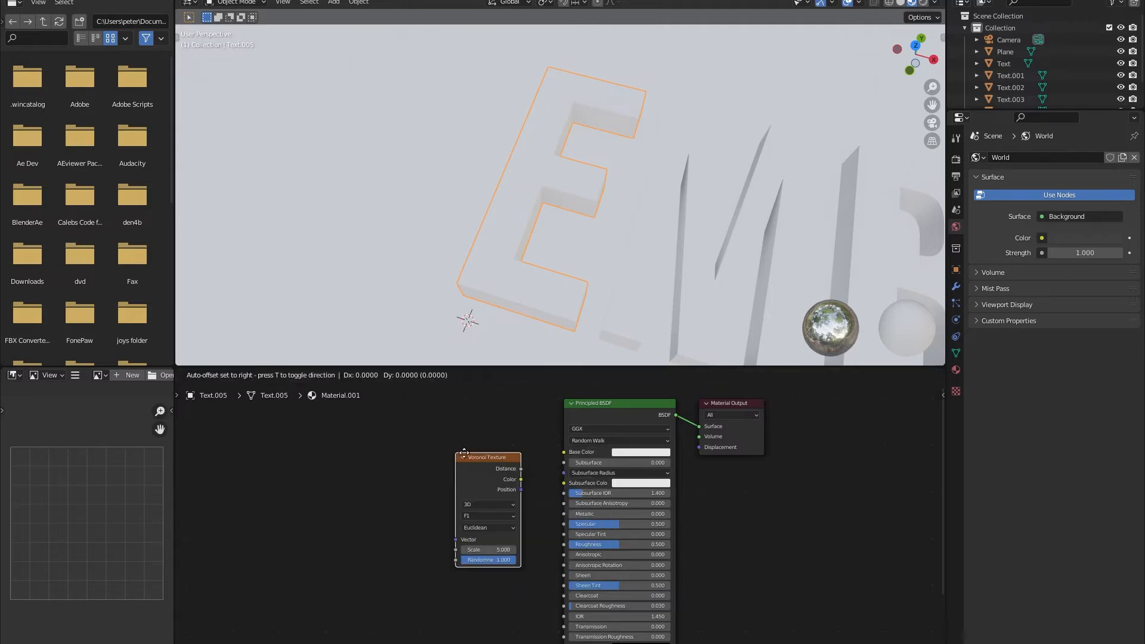
left_click(496, 466)
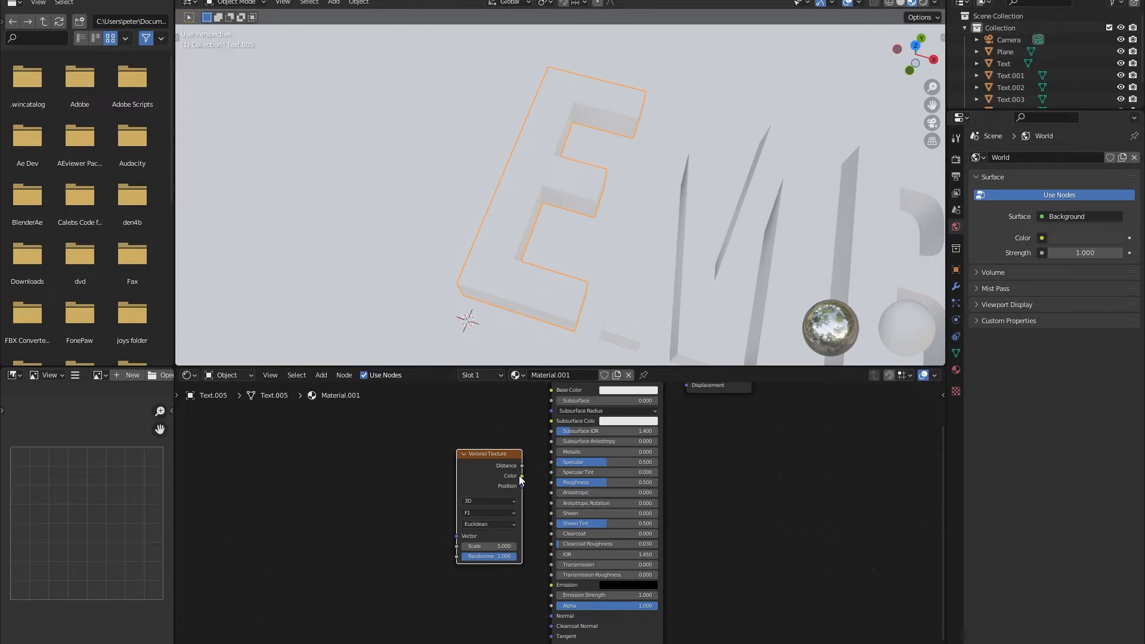
Connect the Voronoi Color output to the Principled BSDF Roughness and switch the viewport to rendered shading.
left_click_drag(547, 486, 551, 483)
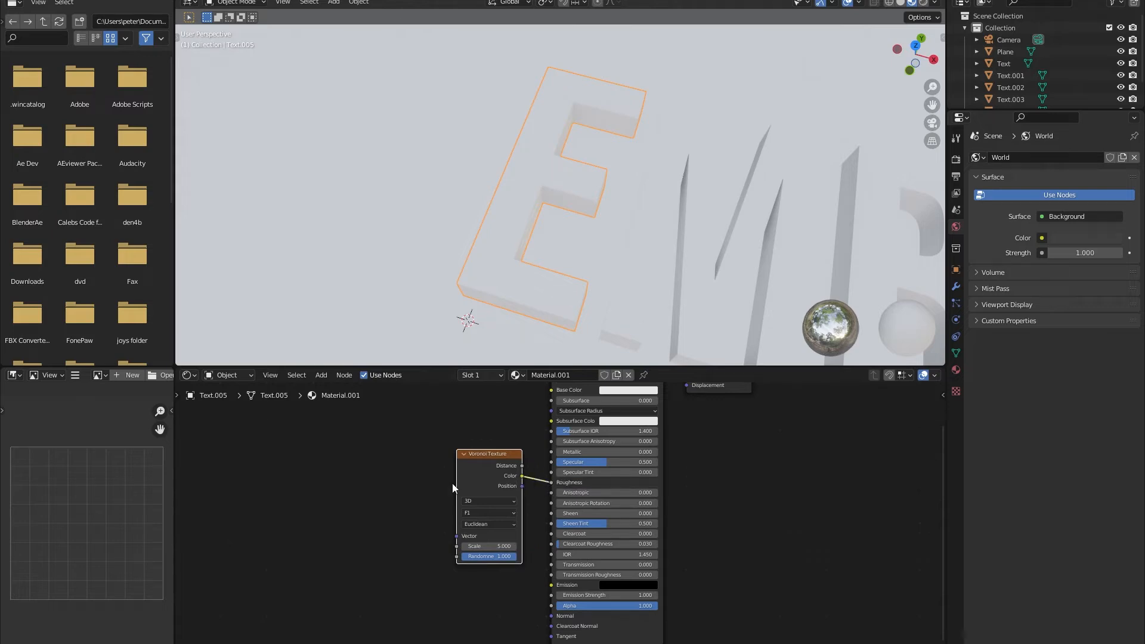
middle_click_drag(572, 225, 584, 143)
left_click(924, 2)
mouse_move(490, 244)
middle_mouse_down()
mouse_move(495, 296)
mouse_move(498, 247)
mouse_move(477, 260)
mouse_move(493, 245)
middle_mouse_up()
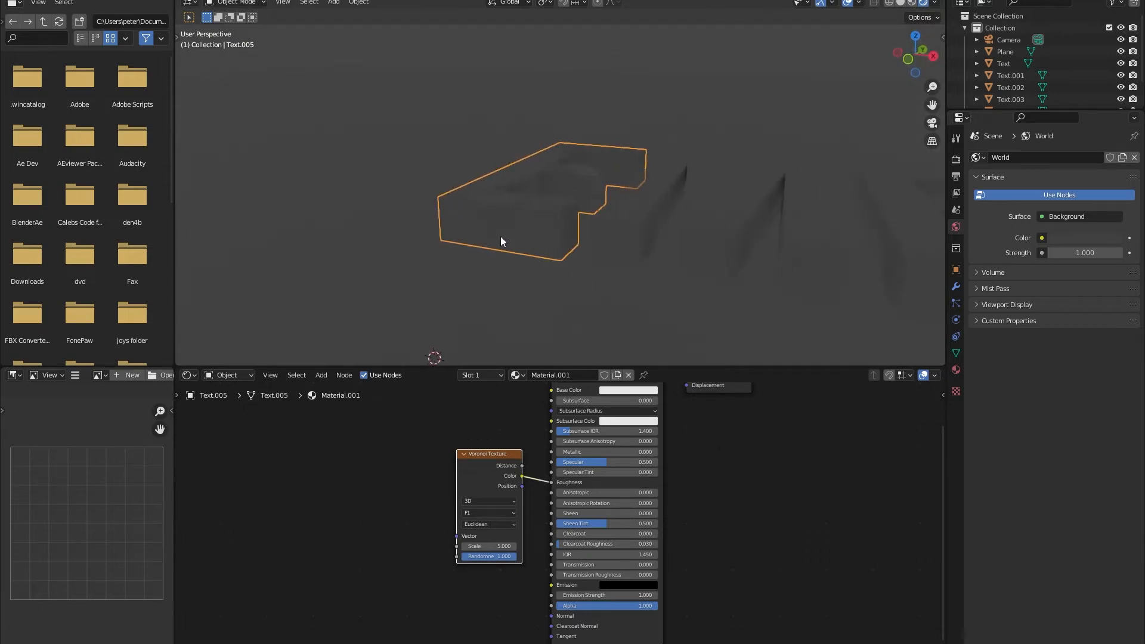
Set the Base Color of the letter E's material to black.
mouse_move(511, 477)
middle_mouse_down()
mouse_move(507, 506)
mouse_move(522, 440)
mouse_move(495, 479)
middle_mouse_up()
scroll(530, 438, "down", 1)
left_click(592, 415)
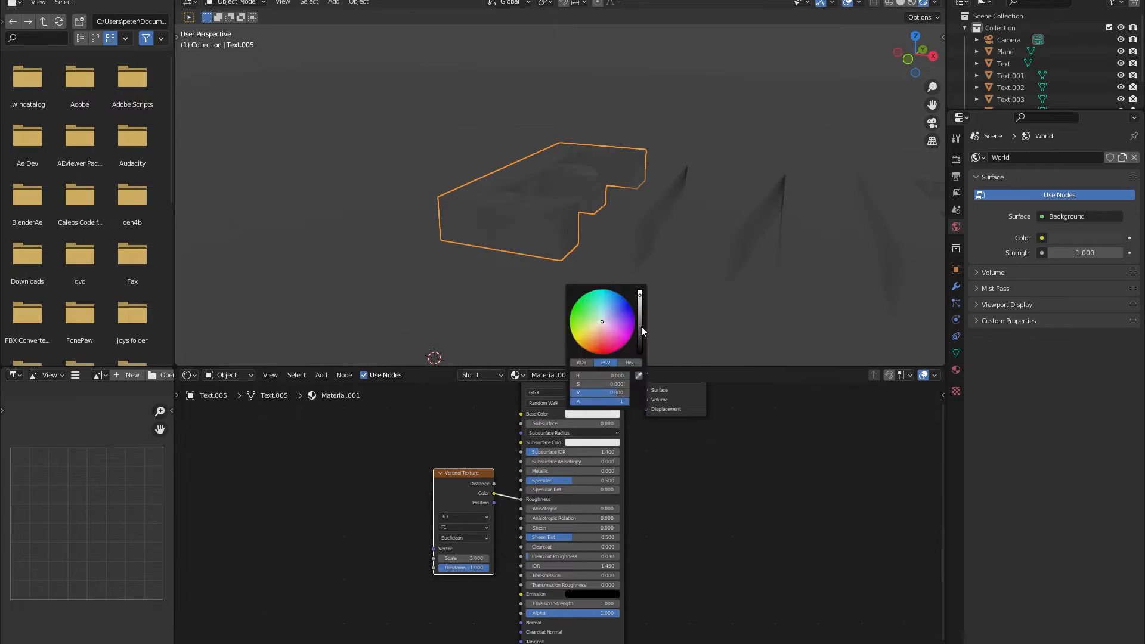
left_click_drag(640, 328, 640, 361)
mouse_move(501, 220)
middle_mouse_down()
mouse_move(514, 245)
mouse_move(509, 222)
middle_mouse_up()
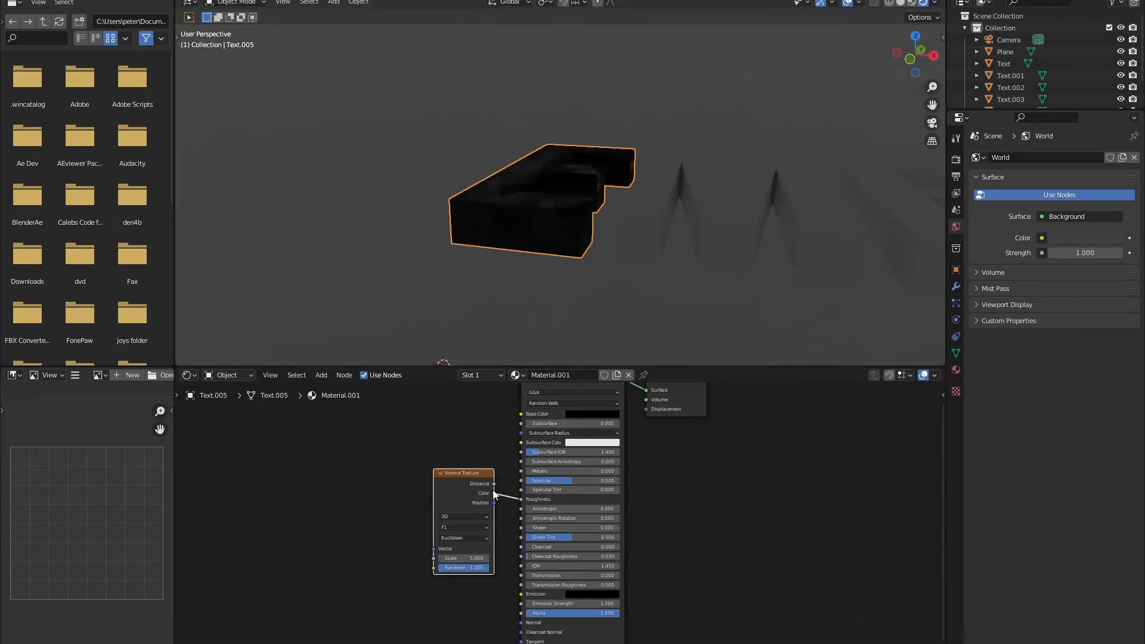
Set the Voronoi Texture scale in the letter E's material to 60.
scroll(477, 559, "up", 4)
middle_click_drag(478, 559, 526, 511)
left_click(489, 524)
type("60")
key("Return")
middle_click_drag(556, 248, 604, 97)
scroll(476, 152, "up", 4)
middle_click_drag(476, 152, 496, 87)
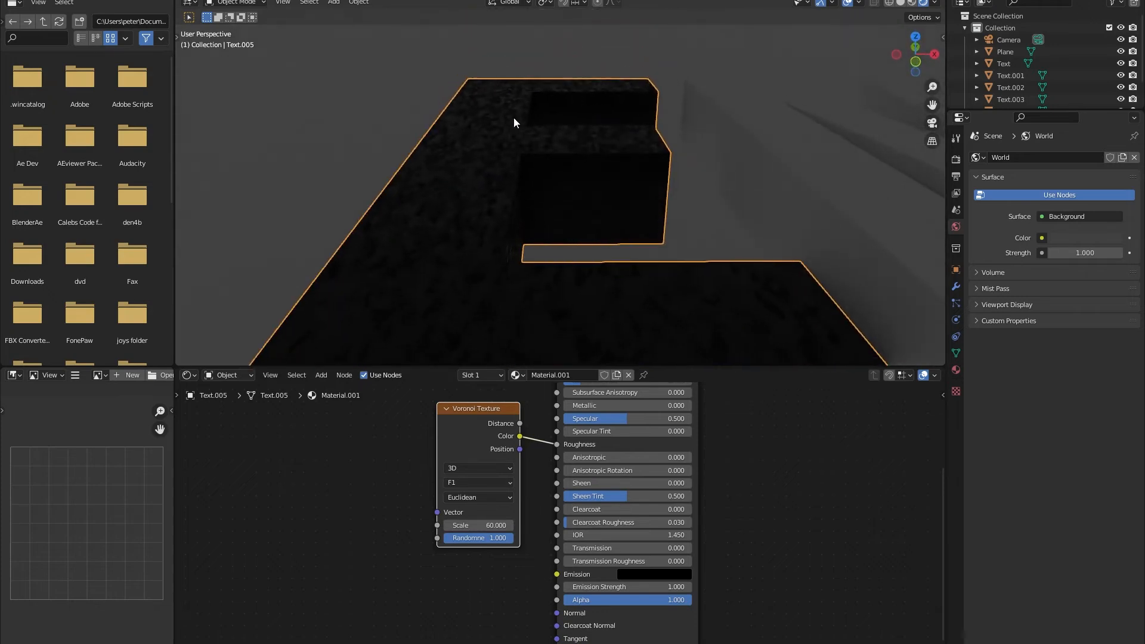
Assign the first E's existing material, Material.001, to the letters M and B.
middle_click_drag(722, 184, 443, 184, "shift")
left_click(550, 178)
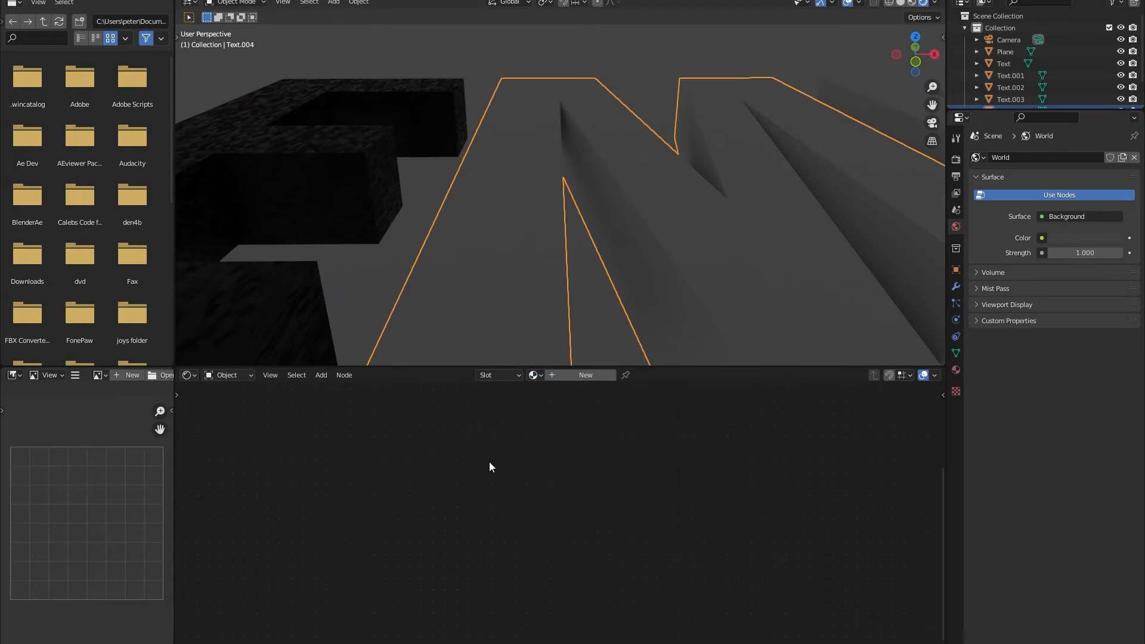
left_click(534, 375)
left_click(539, 405)
middle_click_drag(636, 289, 381, 275, "shift")
left_click(690, 219)
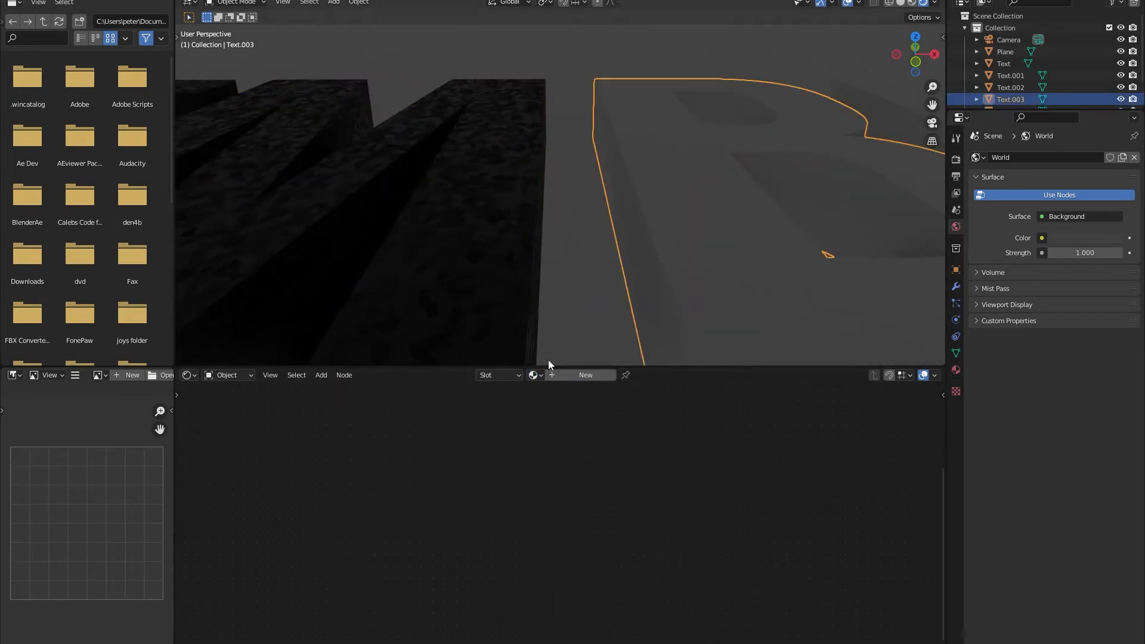
left_click(534, 375)
left_click(538, 405)
Assign Material.001 to the second letter E and the letter R.
middle_click_drag(724, 325, 495, 241, "shift")
left_click(496, 241)
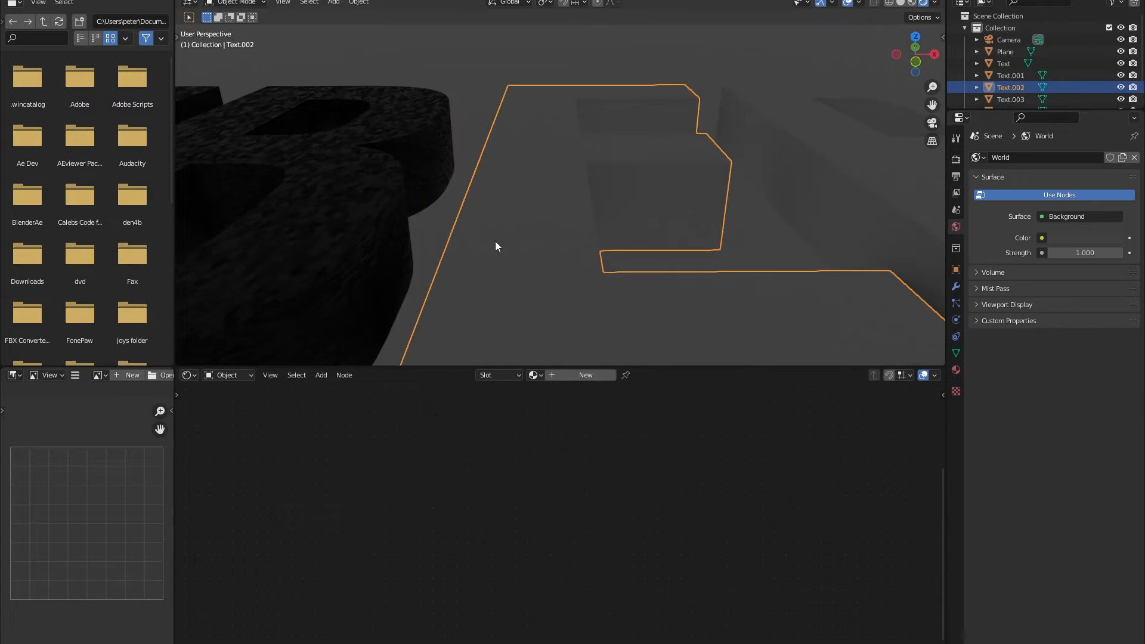
left_click(534, 375)
middle_click_drag(713, 239, 251, 229, "shift")
left_click(660, 223)
left_click(535, 375)
left_click(545, 405)
middle_click_drag(555, 298, 382, 213)
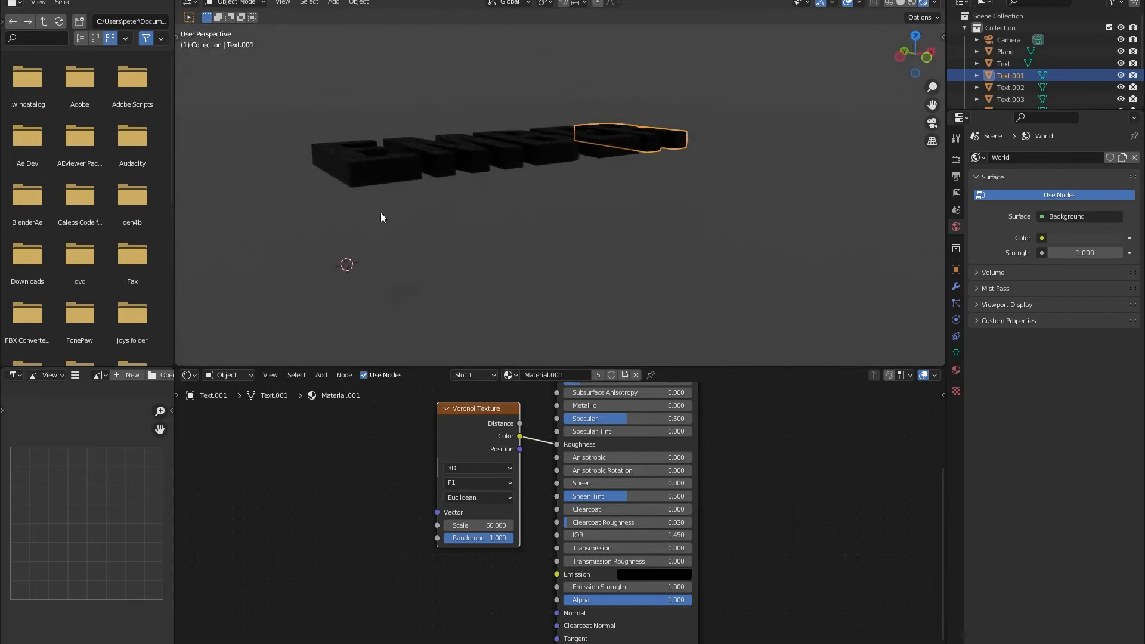
Create a new material for the plane and name it Base.
middle_click_drag(334, 171, 832, 126)
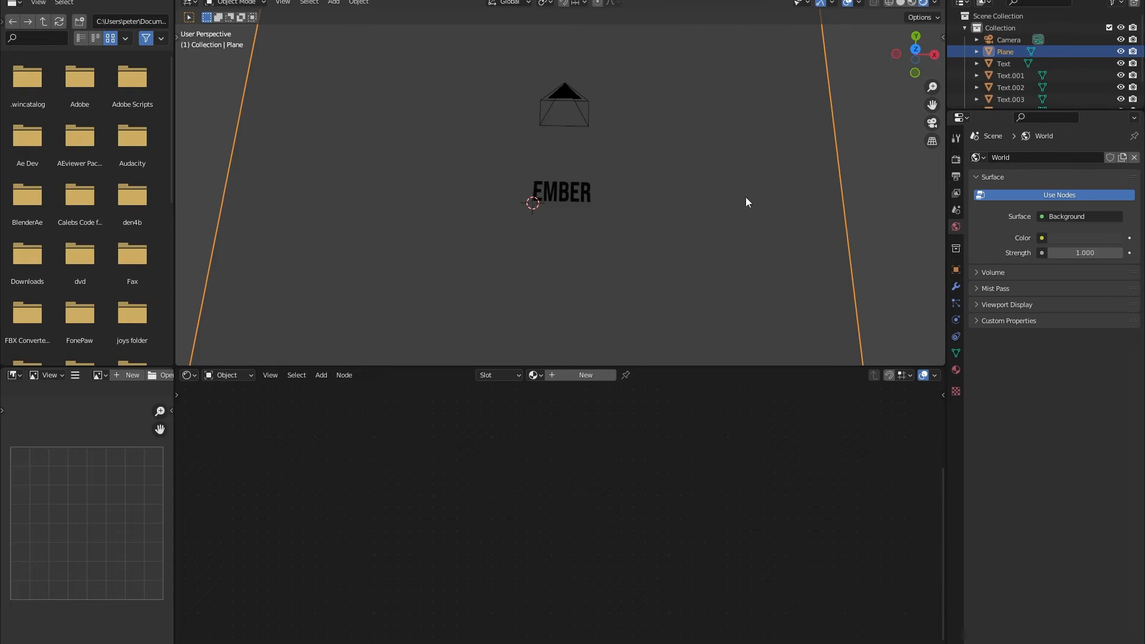
left_click(561, 375)
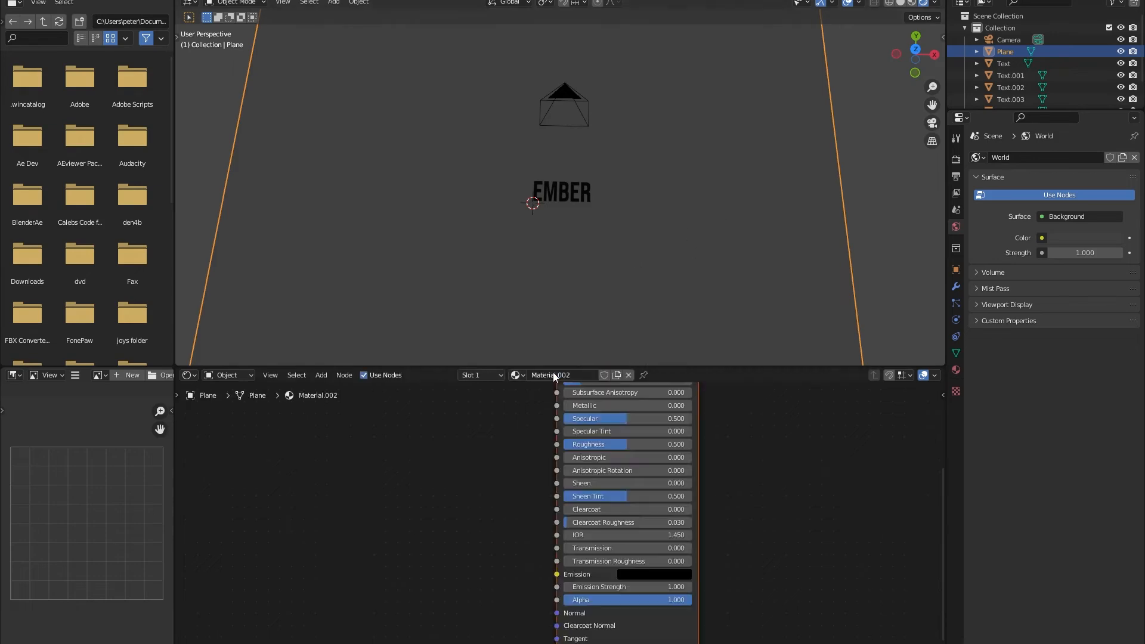
left_click(574, 376)
type("Base")
key("Return")
Add a Voronoi Texture node to the Base material and place it beside the Principled BSDF.
middle_click_drag(534, 501, 535, 489)
left_click(535, 489)
key("shift+a")
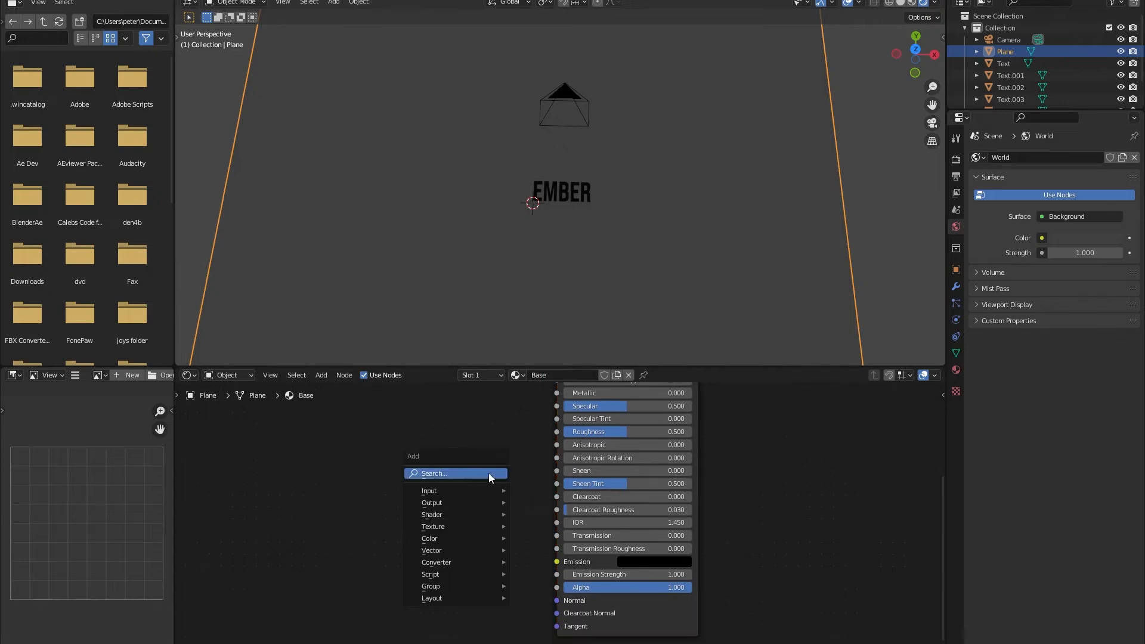
left_click(490, 474)
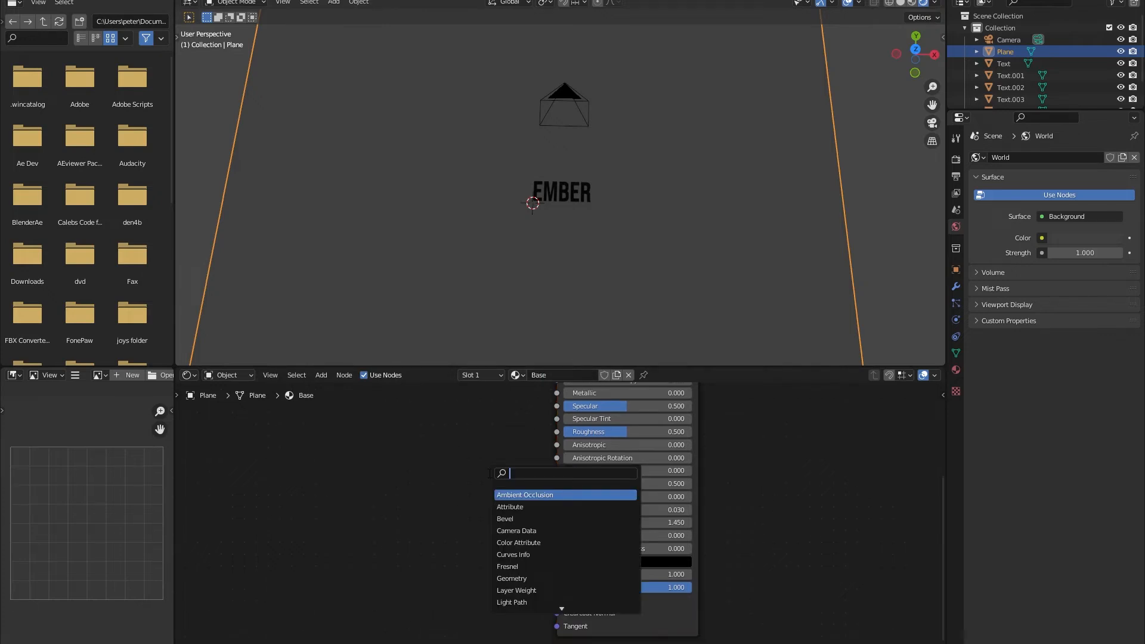
type("vor")
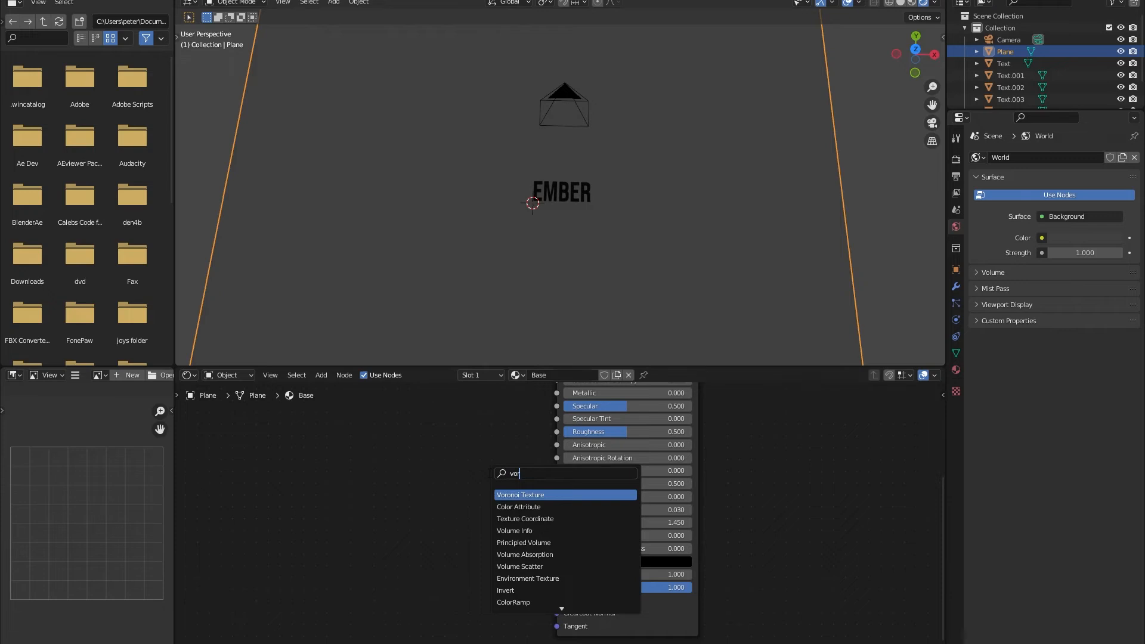
key("Return")
left_click(417, 522)
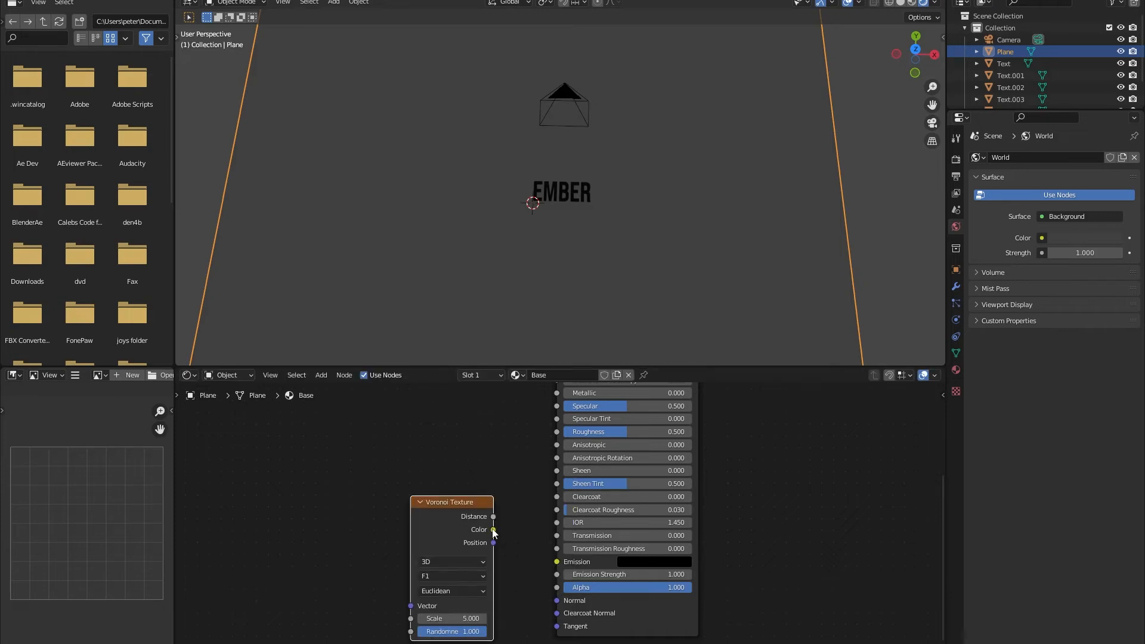
Connect the Voronoi Color output to the Normal input of the Base material's Principled BSDF.
mouse_move(515, 570)
left_mouse_down()
mouse_move(543, 601)
mouse_move(557, 600)
left_mouse_up()
middle_click_drag(530, 196, 530, 232)
scroll(527, 220, "down", 4)
middle_click_drag(513, 170, 500, 119)
Try Voronoi scales of 9 and 12 on the plane and check the pattern through the camera.
left_click(461, 619)
type("9")
key("Return")
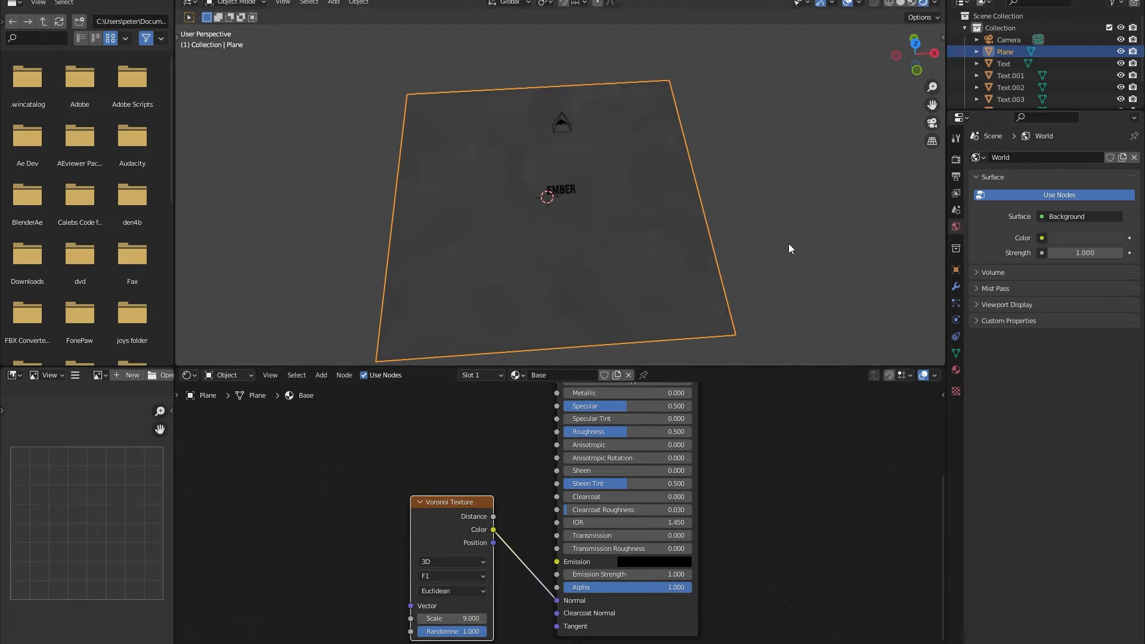
scroll(584, 298, "up", 3)
key("KP_0")
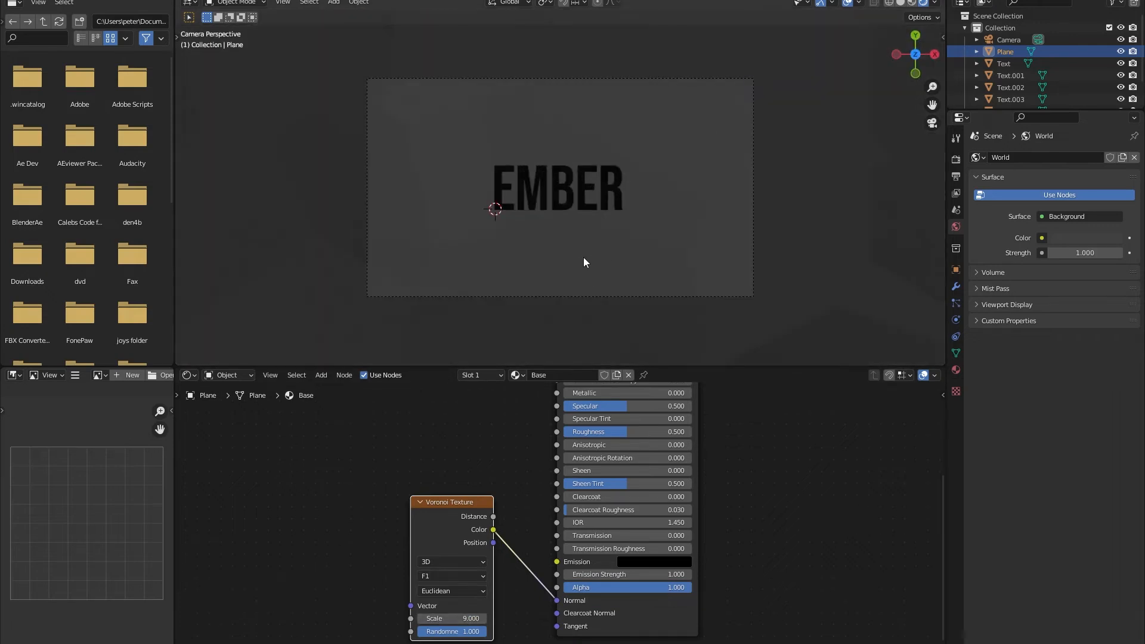
left_click(419, 621)
type("12")
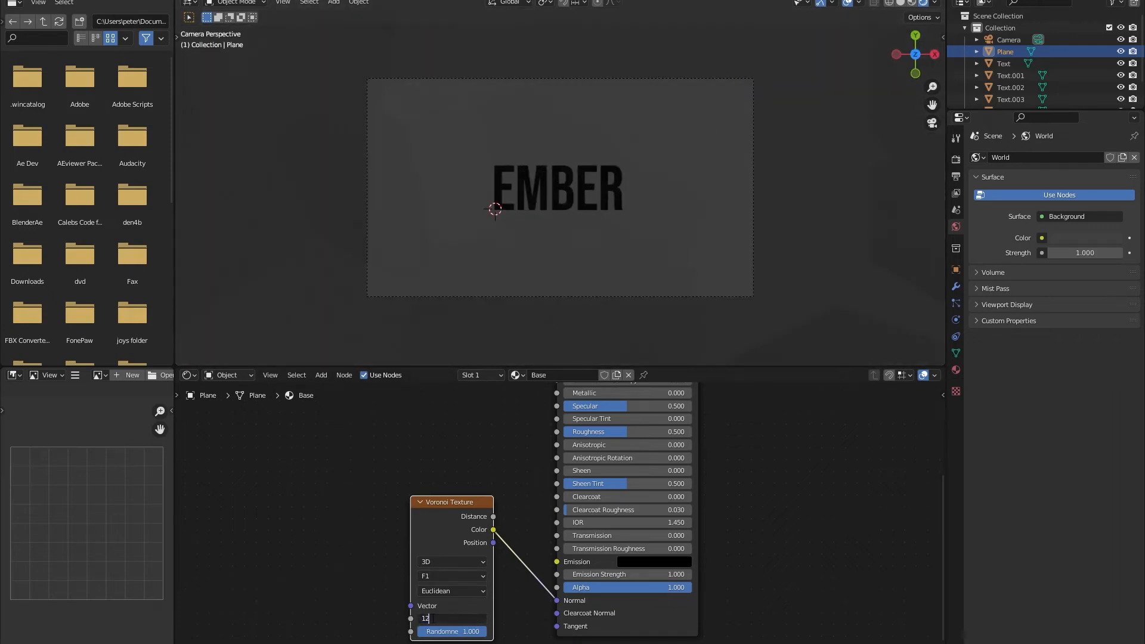
key("Return")
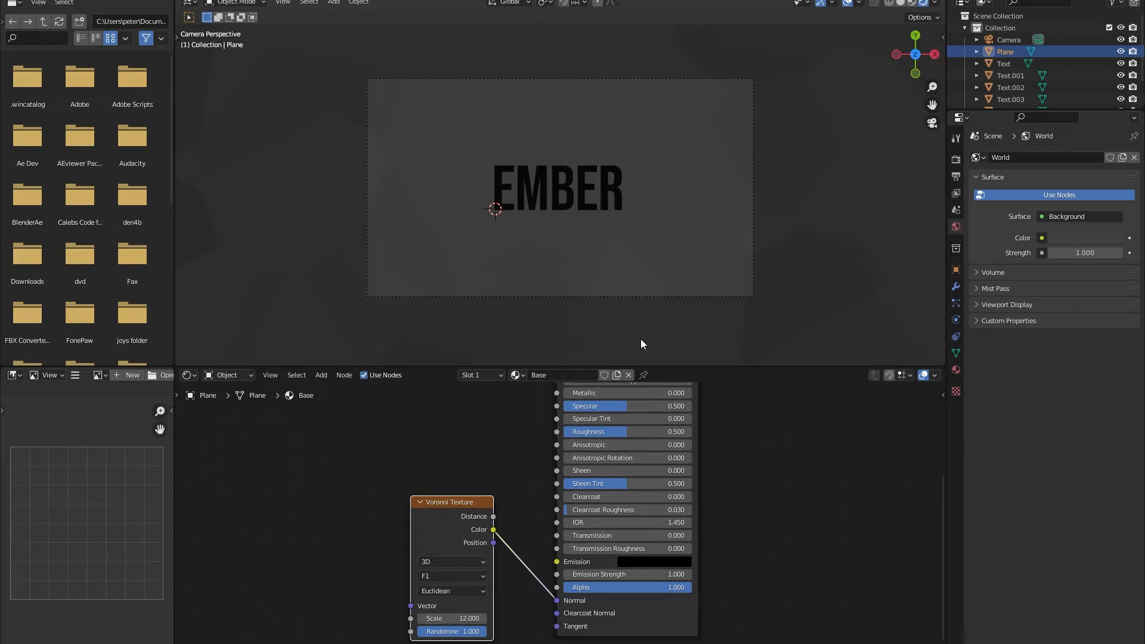
Set the Voronoi Texture scale in the Base material to 15.
left_click(454, 618)
type("15")
key("Return")
middle_click_drag(622, 266, 618, 45)
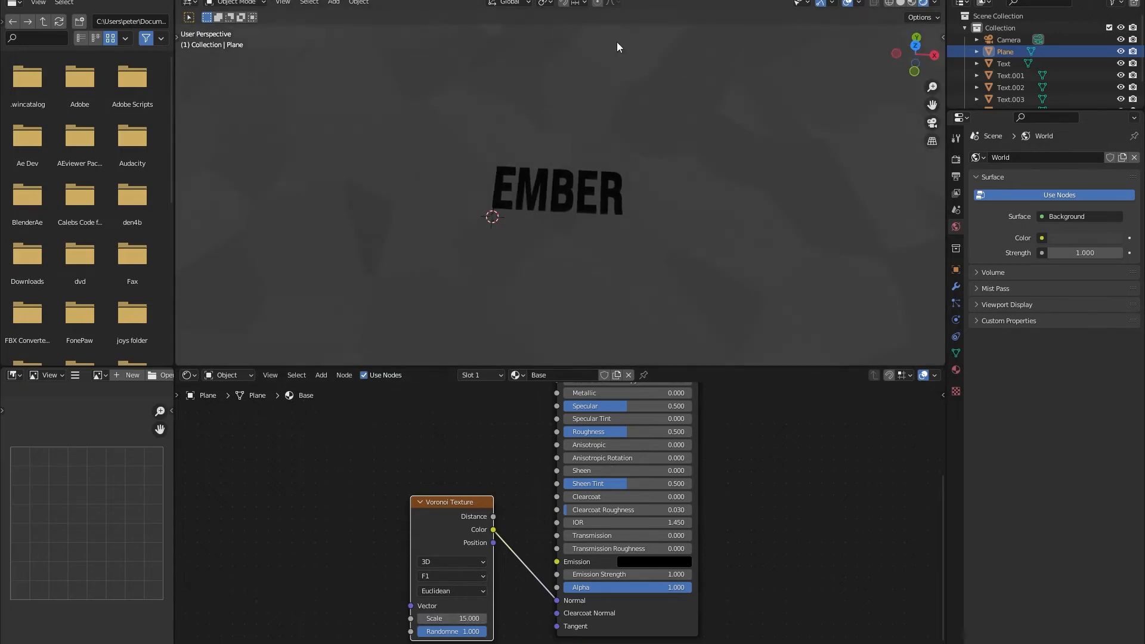
Add a point light to the scene at the 3D cursor.
middle_click_drag(635, 172, 720, 183)
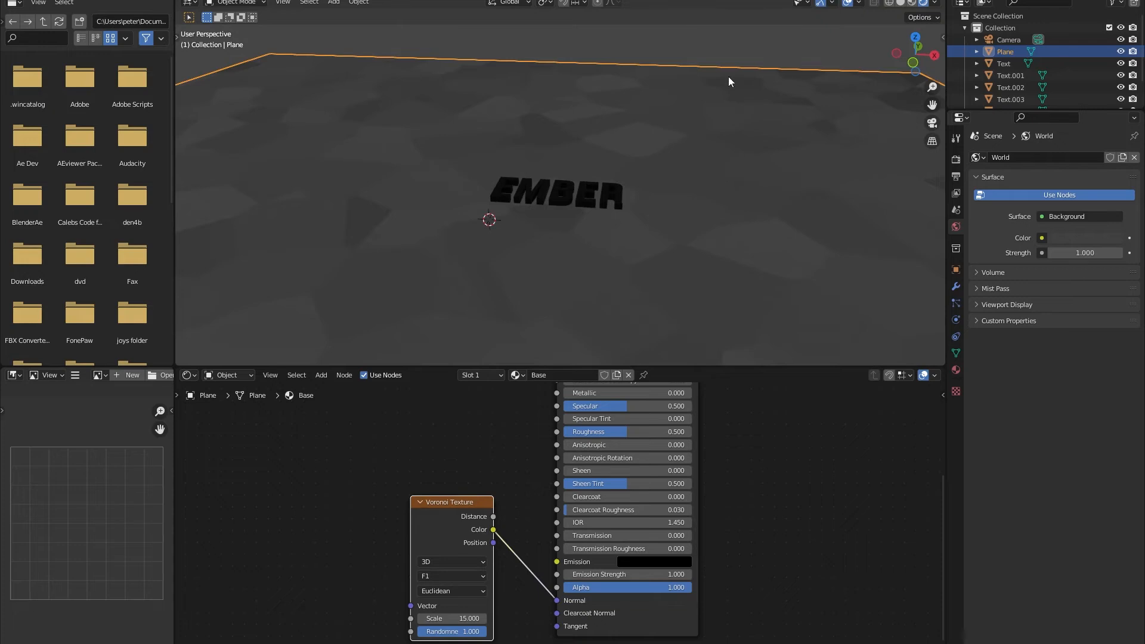
key("shift+a")
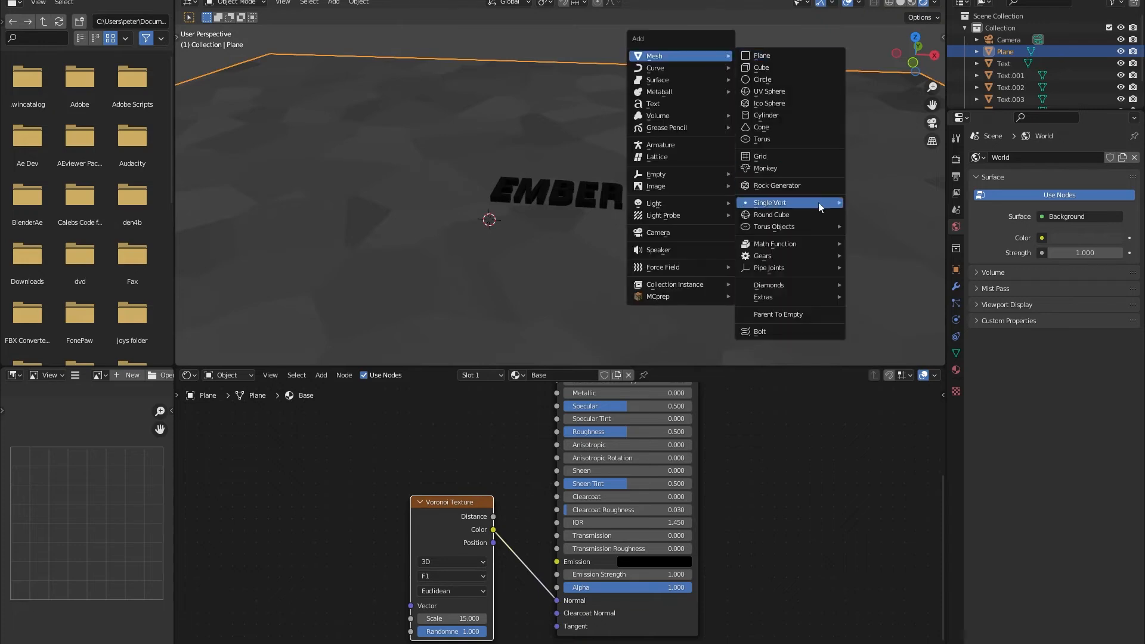
mouse_move(678, 207)
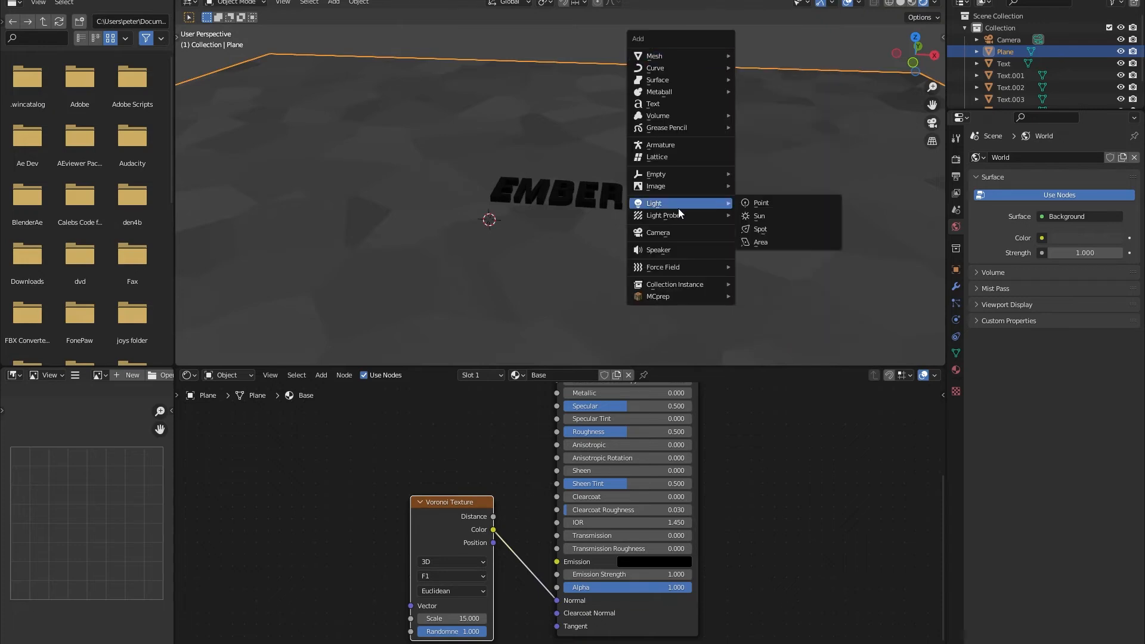
left_click(774, 202)
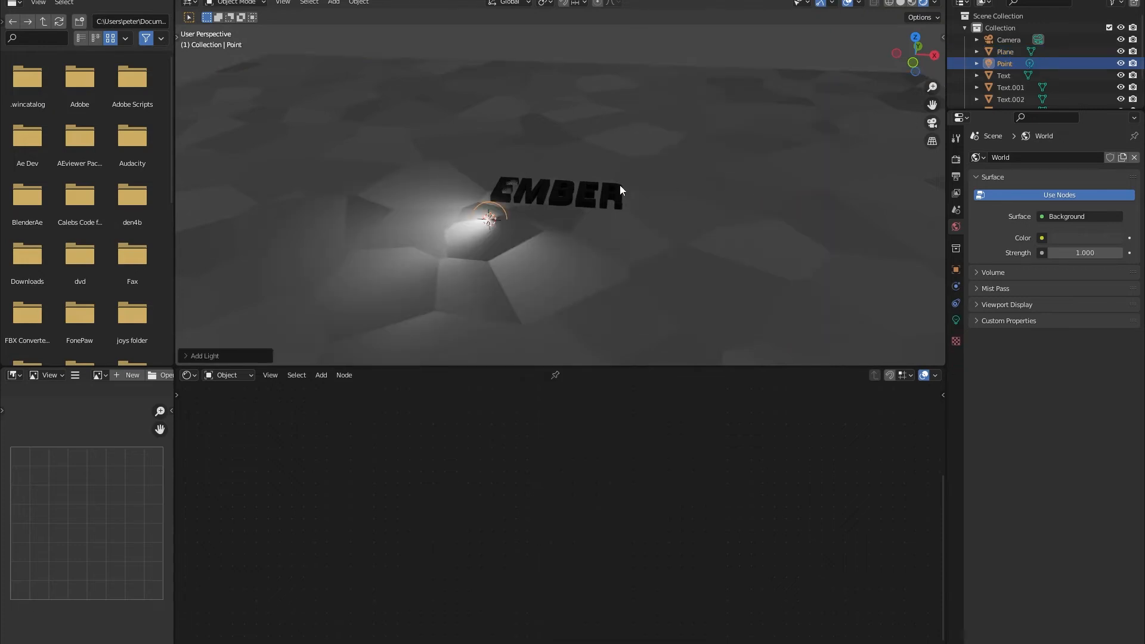
Move the point light along the plane to just outside the camera frame, right of the EMBER letters.
left_click(915, 40)
key("g")
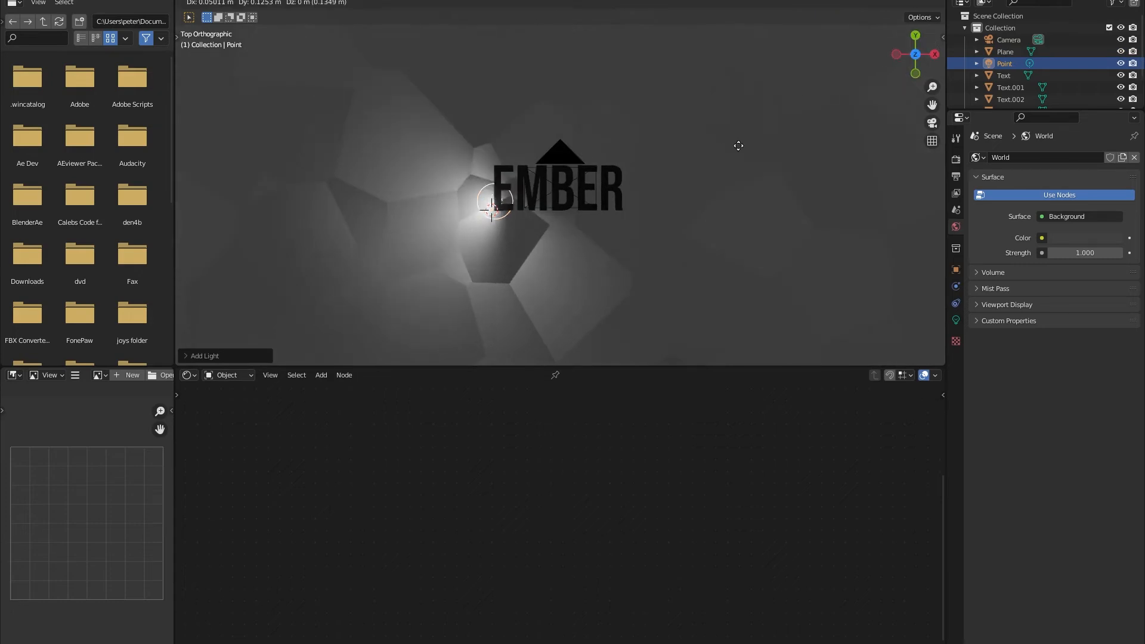
left_click(256, 141)
key("KP_0")
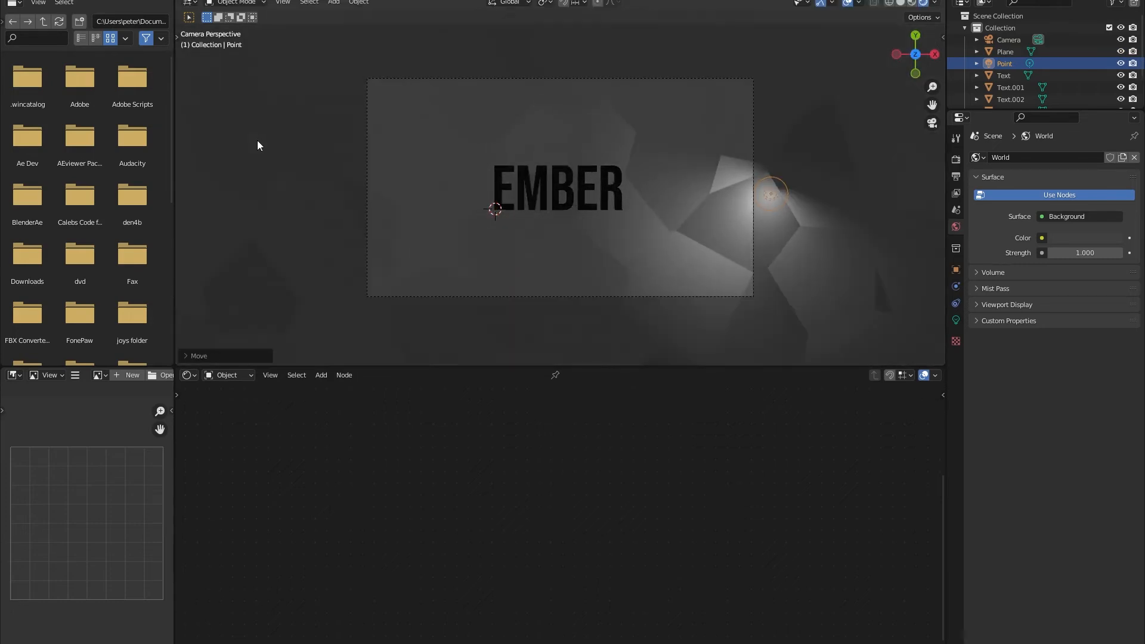
key("g")
left_click(695, 171)
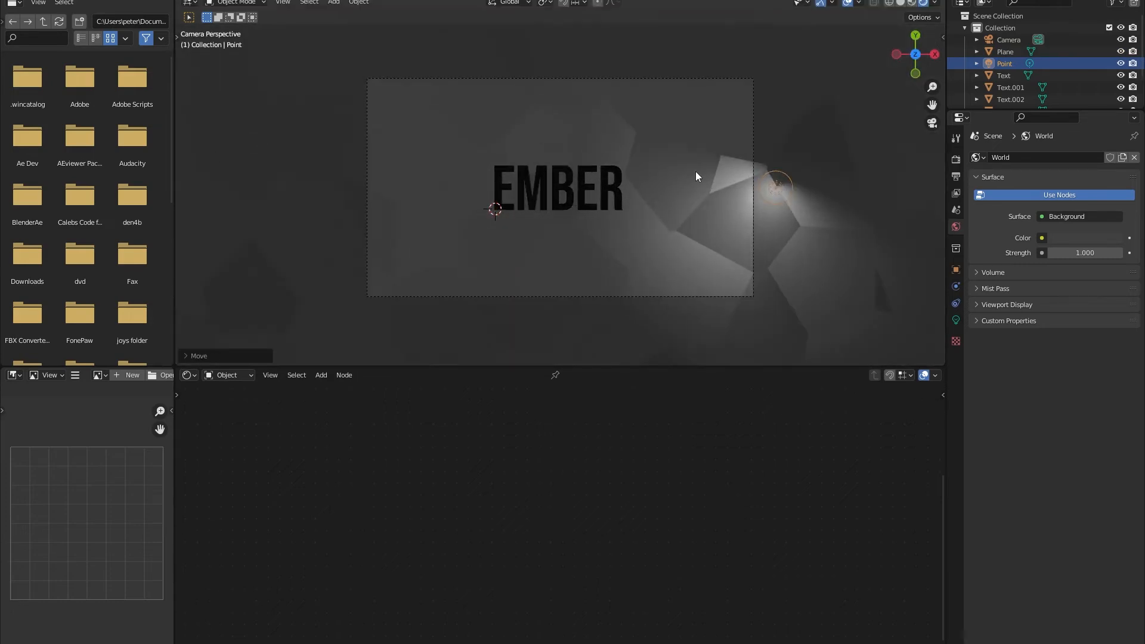
Duplicate the point light along the X axis to just outside the camera frame, left of the letters.
key("shift+d")
key("x")
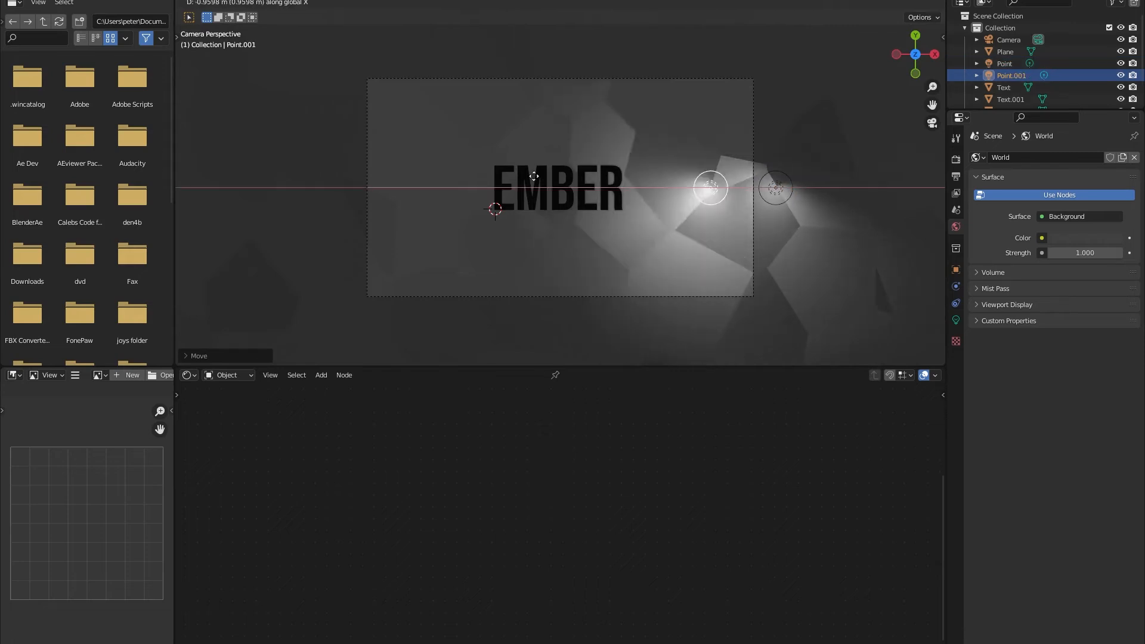
left_click(269, 176)
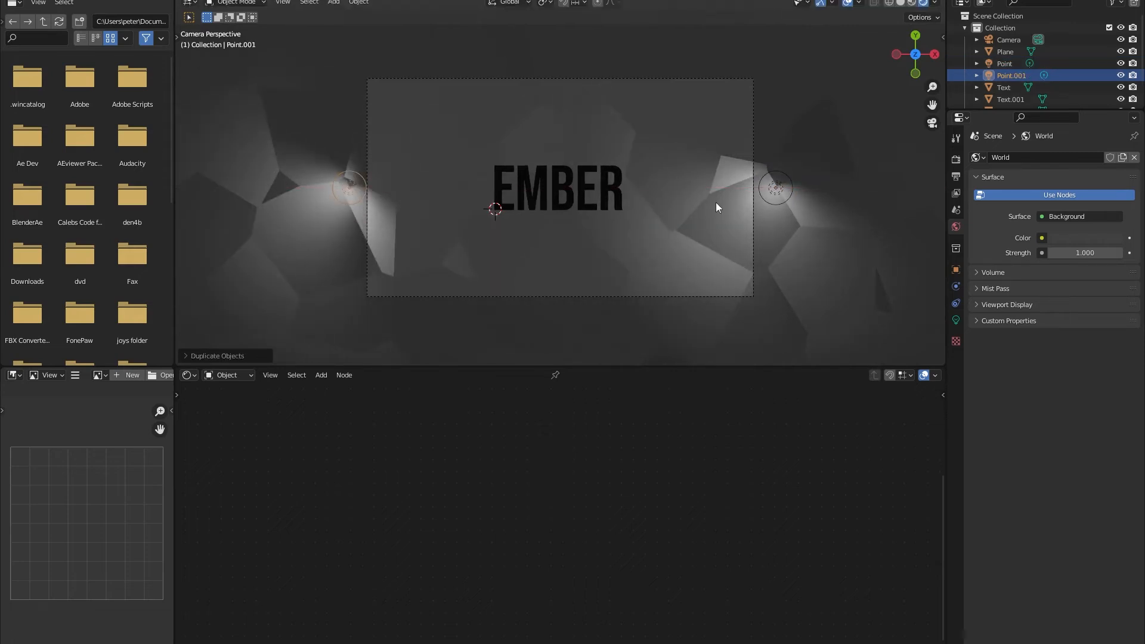
Duplicate the left point light and place the copy high above the letters, just below the camera.
middle_click_drag(734, 218, 750, 125)
left_click(915, 68)
scroll(627, 221, "down", 4)
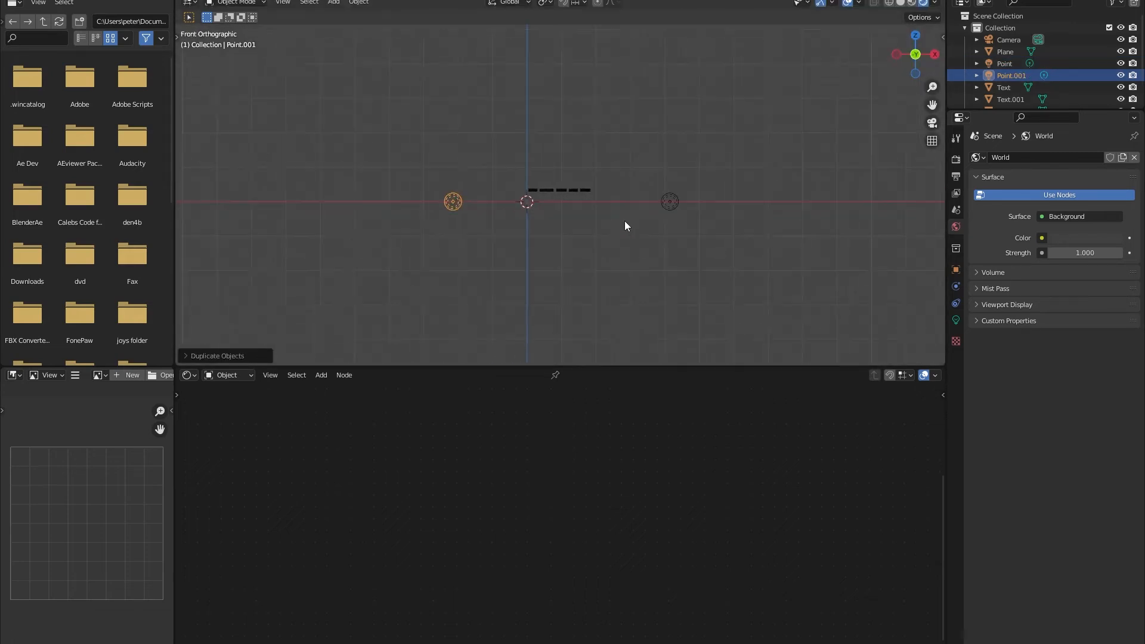
middle_click_drag(604, 194, 552, 220, "shift")
key("shift+d")
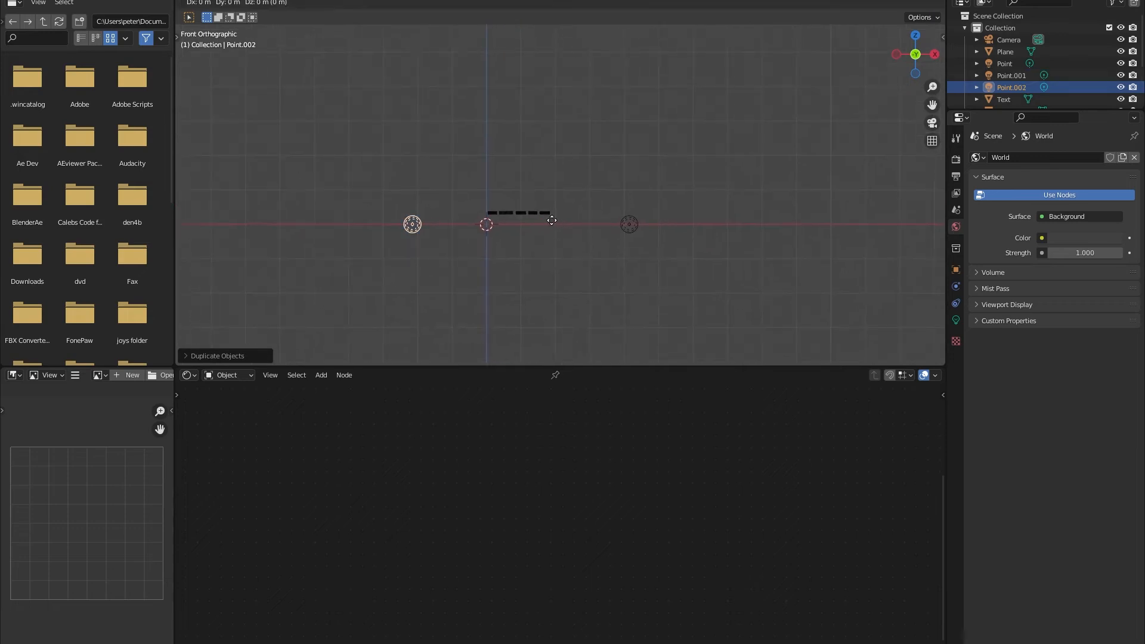
left_click(653, 39)
middle_click_drag(637, 65, 628, 226, "shift")
key("g")
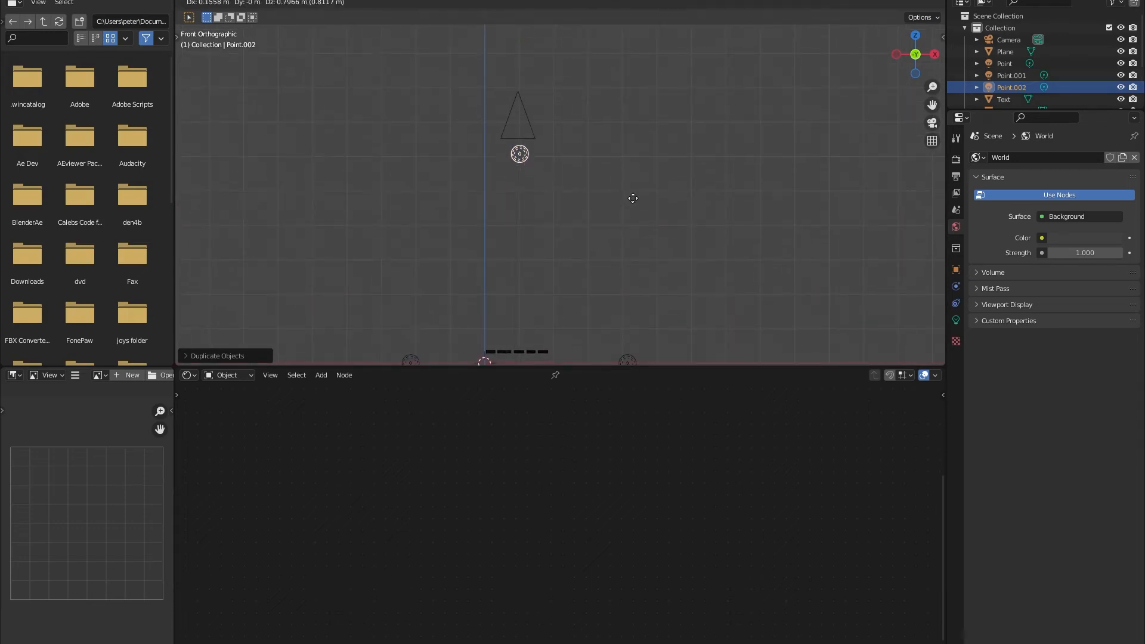
left_click(632, 198)
Set the power of the ground-level point light left of the letters to 100 W.
middle_click_drag(629, 198, 578, 297)
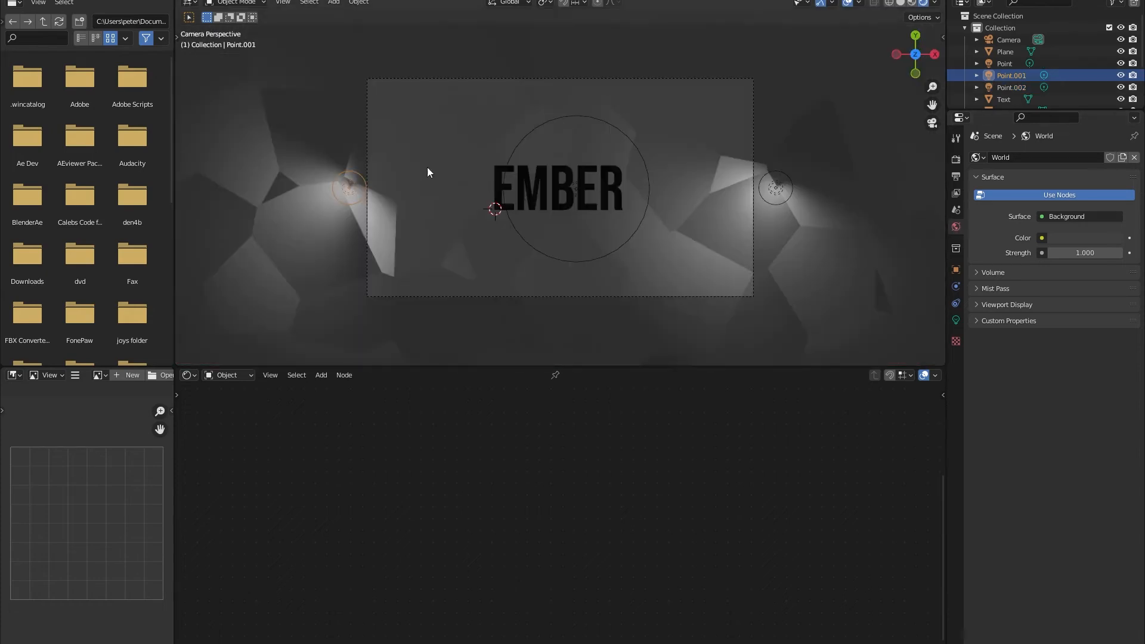
left_click(954, 319)
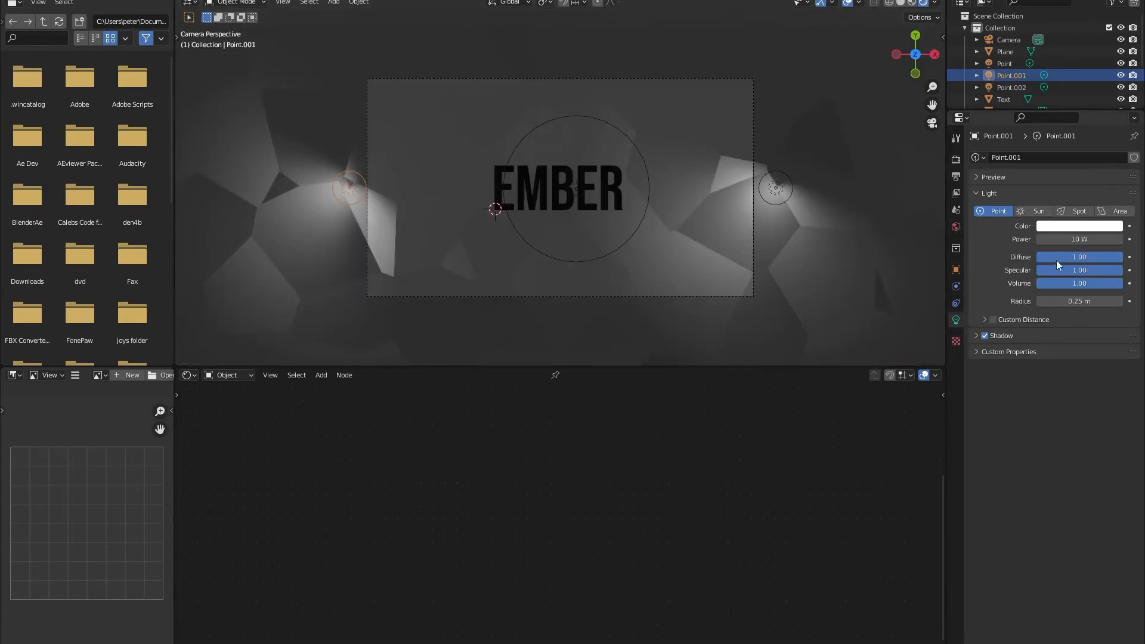
left_click_drag(1070, 239, 1103, 239)
Set the power of the ground-level point light right of the letters to 100 W.
left_click(792, 190)
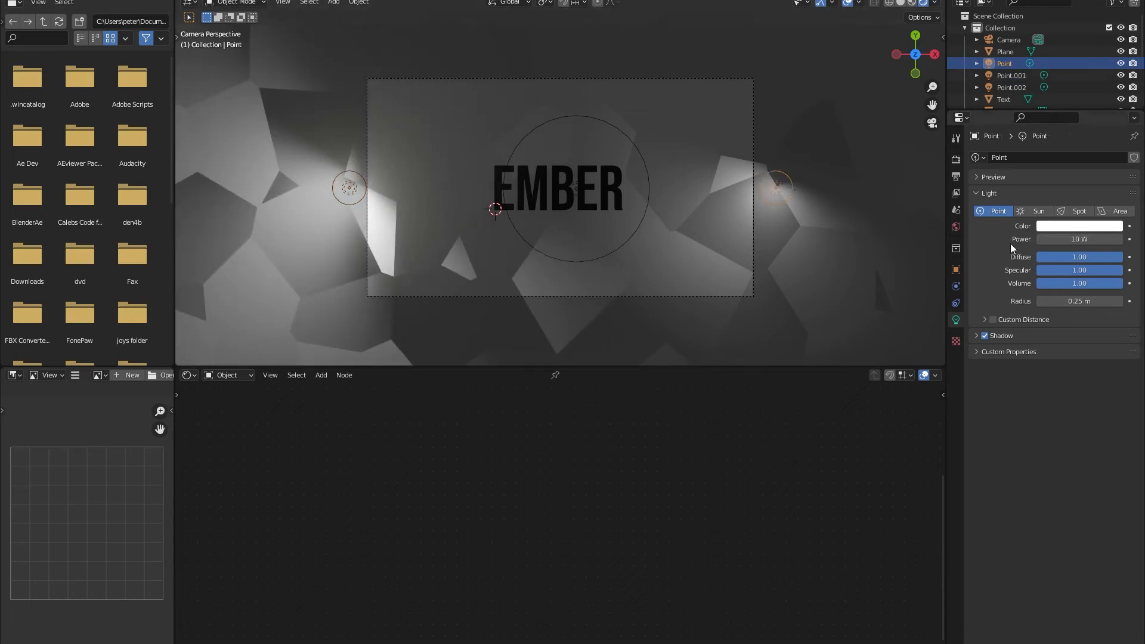
left_click(1056, 239)
type("110")
key("BackSpace")
key("BackSpace")
type("00")
key("Return")
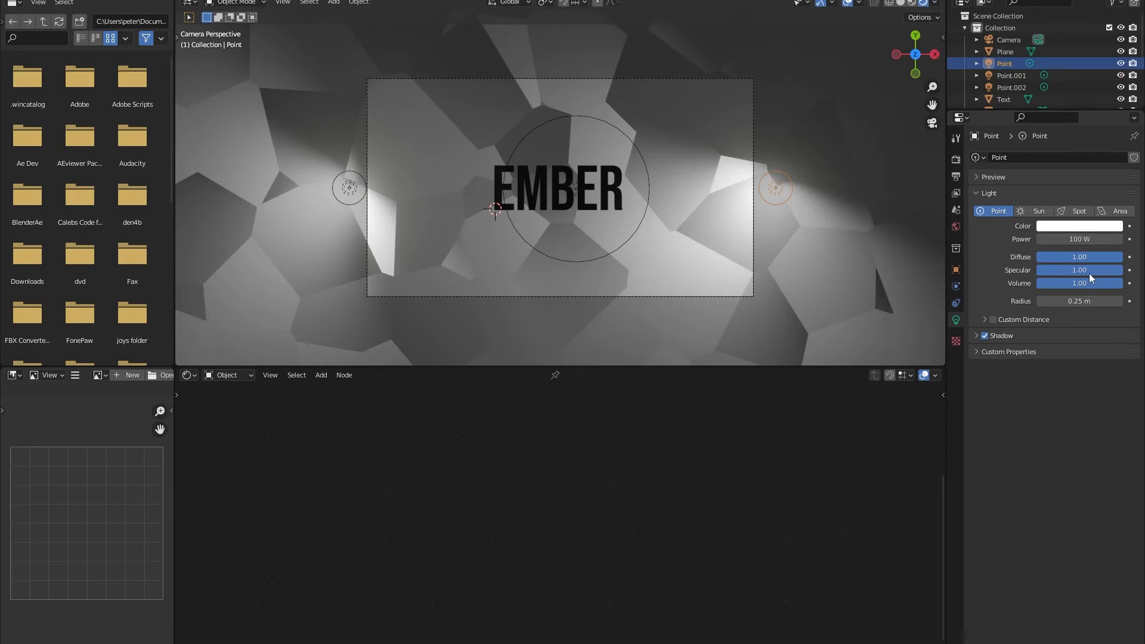
Centre the overhead point light over the EMBER letters and set its power to 100 W.
left_click(650, 178)
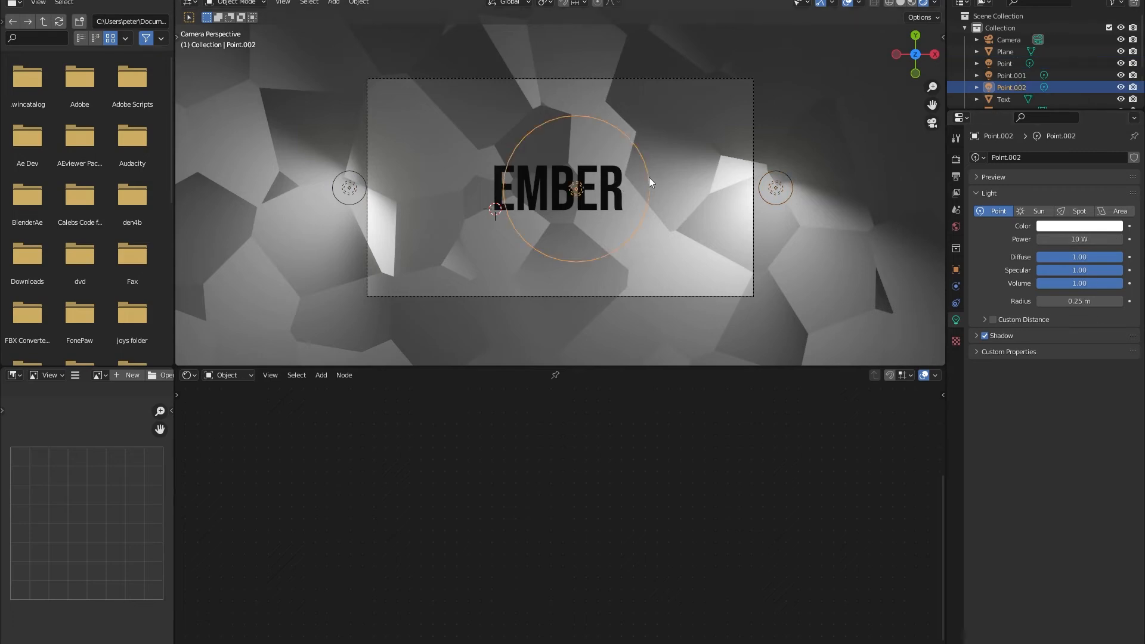
key("g")
left_click(631, 179)
left_click(1073, 239)
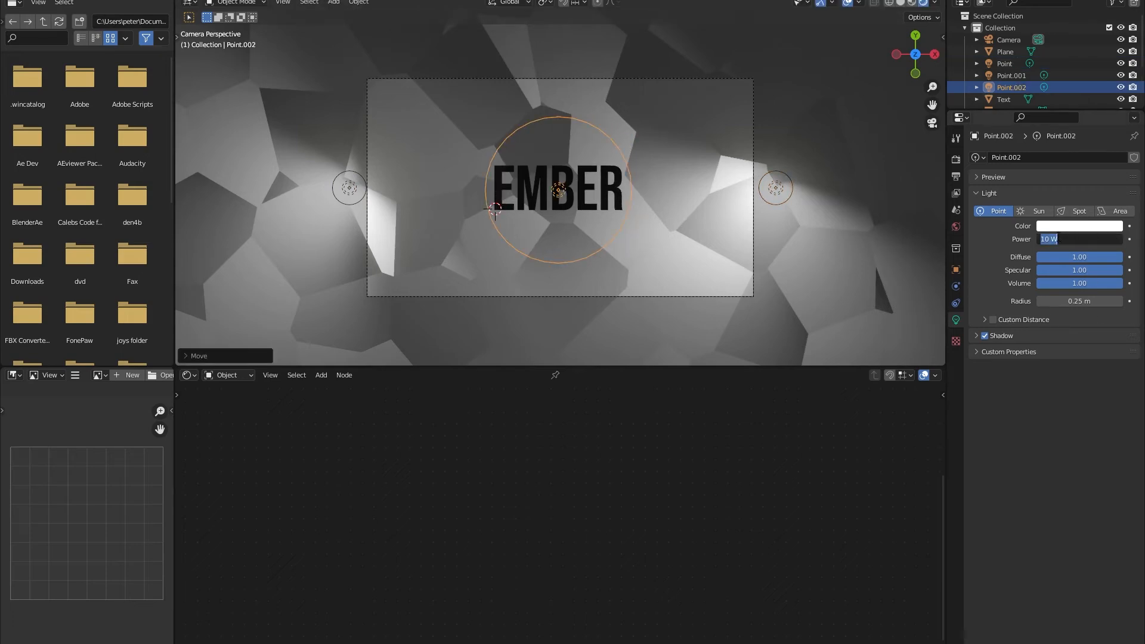
left_click(1050, 238)
type("0")
key("Return")
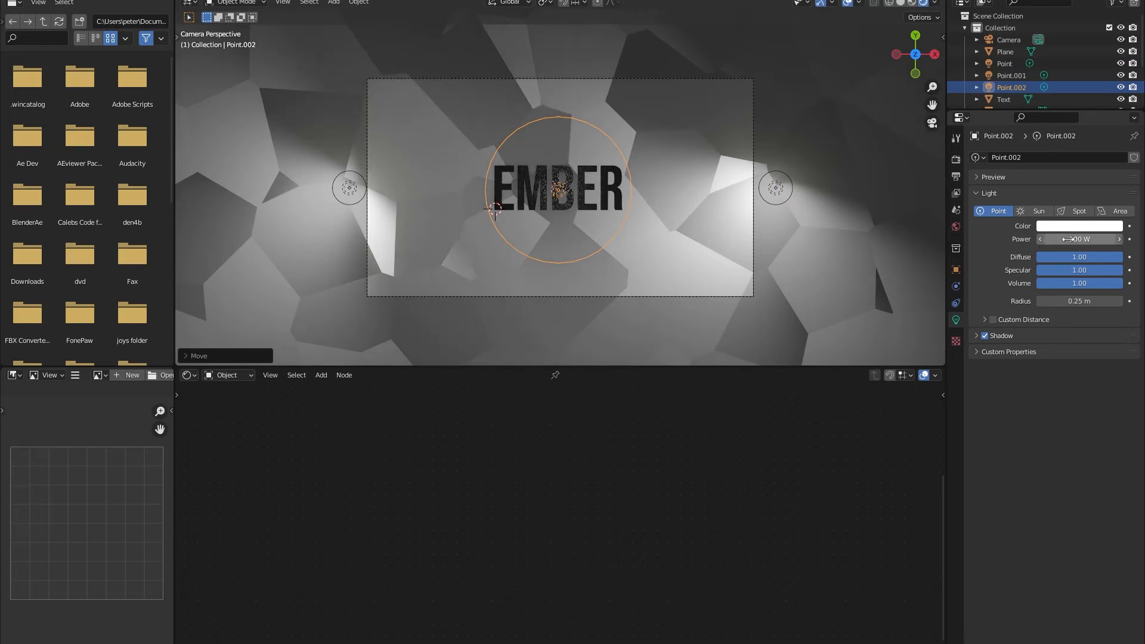
Duplicate the overhead point light along the X axis to the far left, beyond the camera frame.
scroll(603, 237, "up", 5)
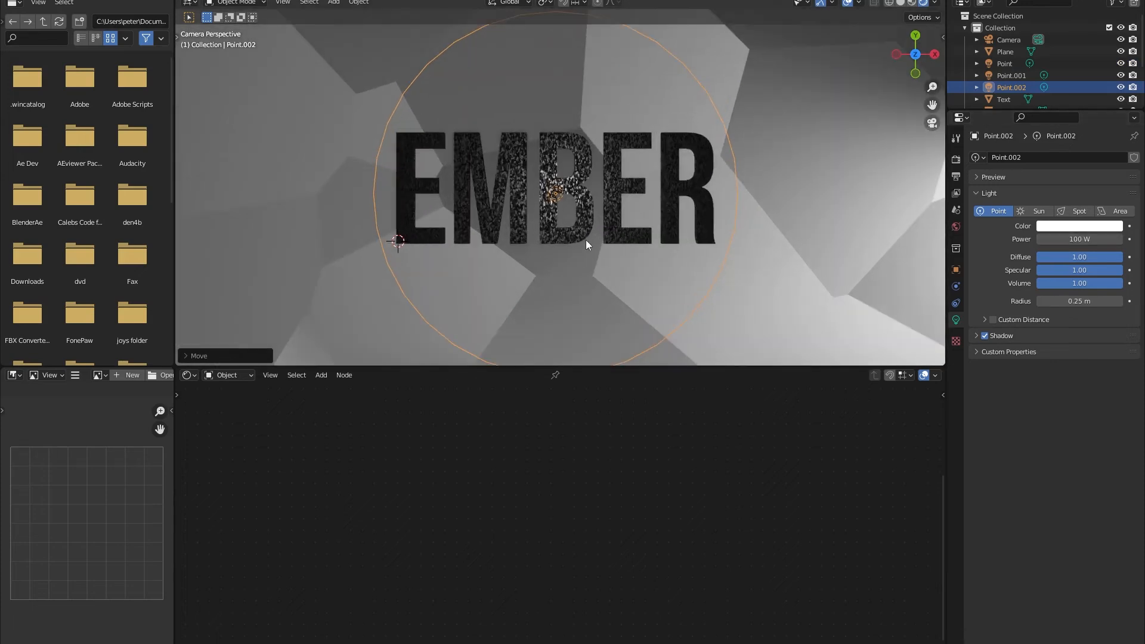
scroll(537, 241, "up", 5)
middle_click_drag(357, 220, 511, 226, "shift")
scroll(511, 227, "down", 5)
scroll(694, 222, "down", 8)
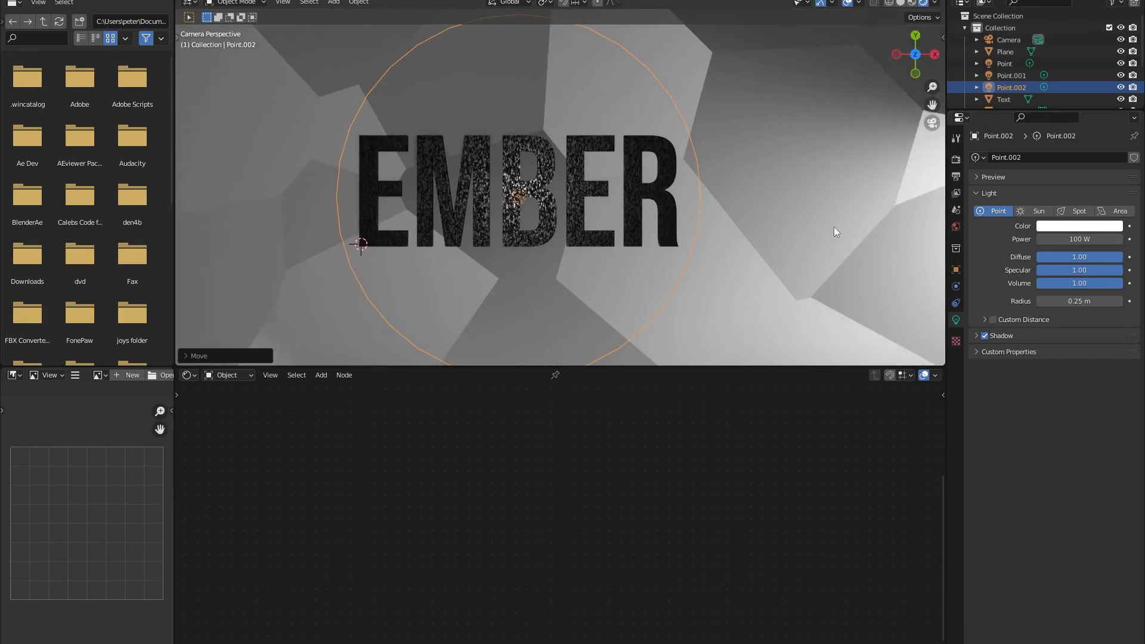
key("shift+d")
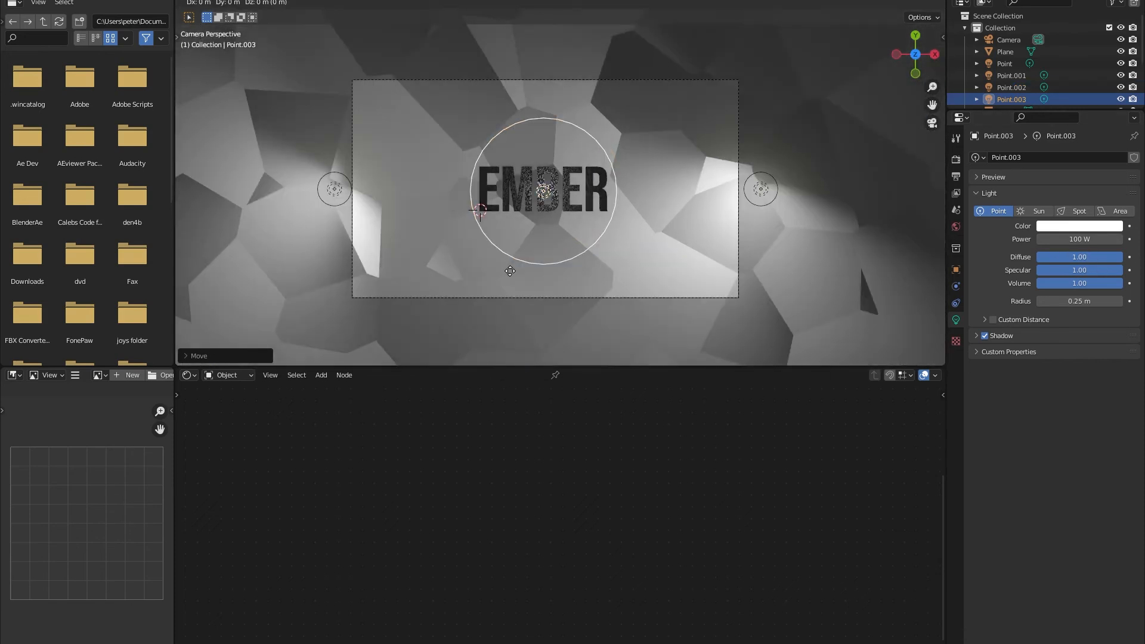
key("x")
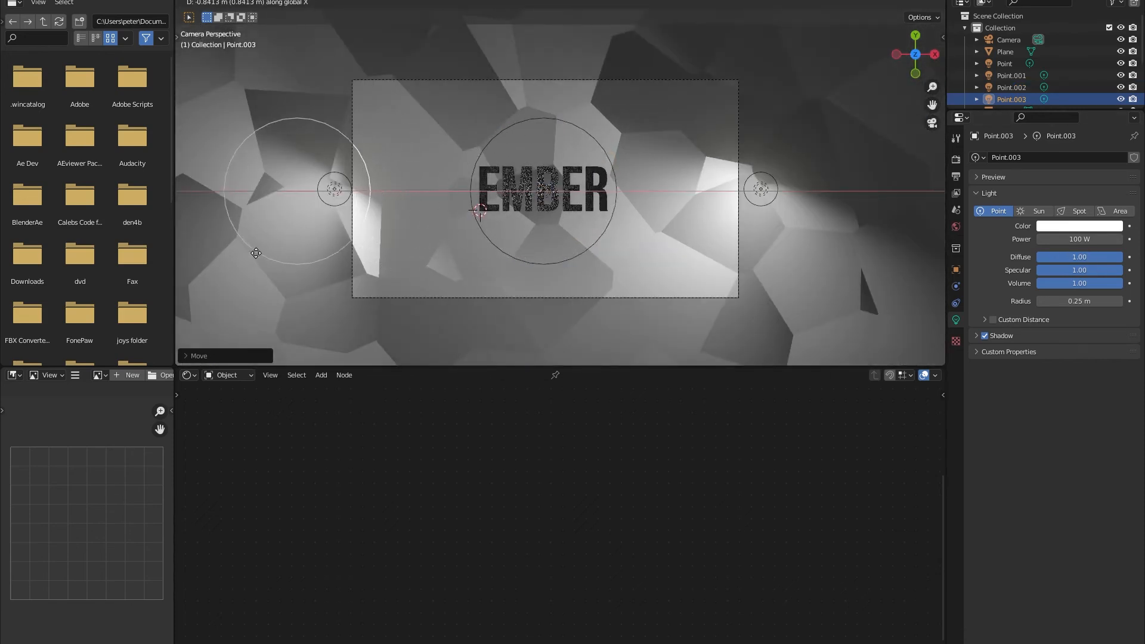
left_click(261, 248)
Duplicate the left overhead light along the X axis to the far right, beyond the camera frame.
key("shift+d")
key("x")
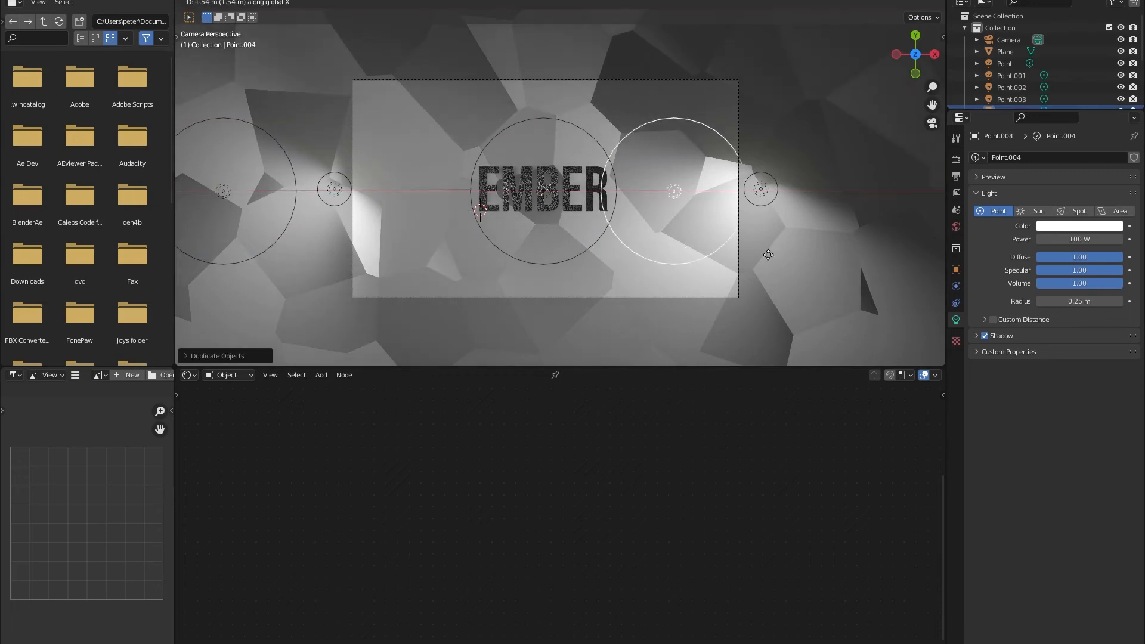
left_click(603, 334)
scroll(603, 334, "up", 6)
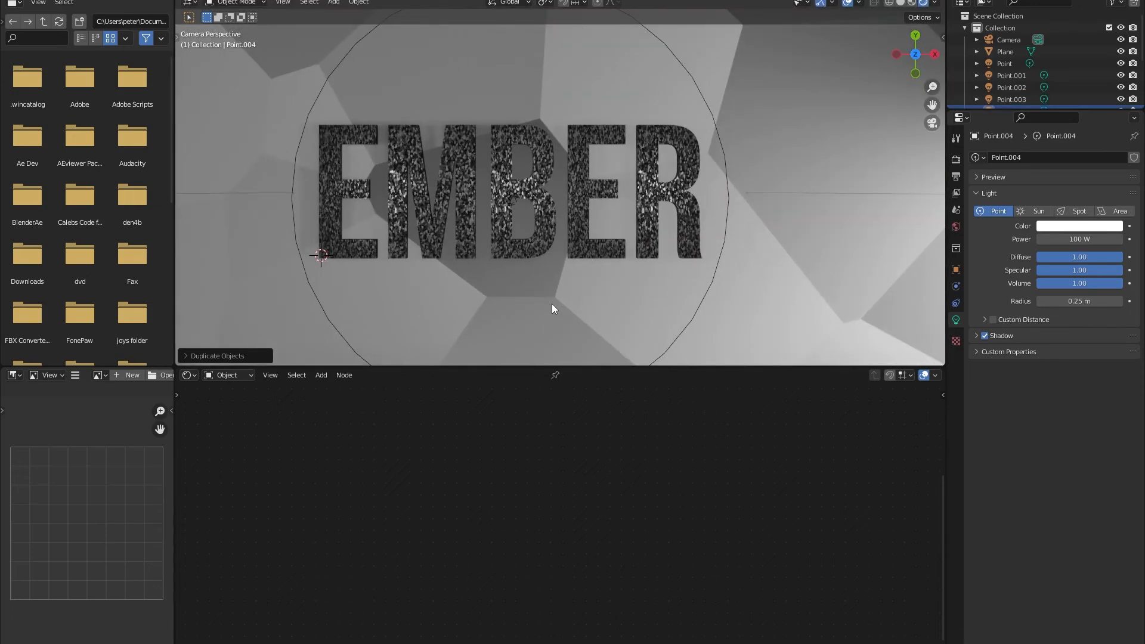
scroll(425, 256, "down", 5)
scroll(426, 256, "down", 4)
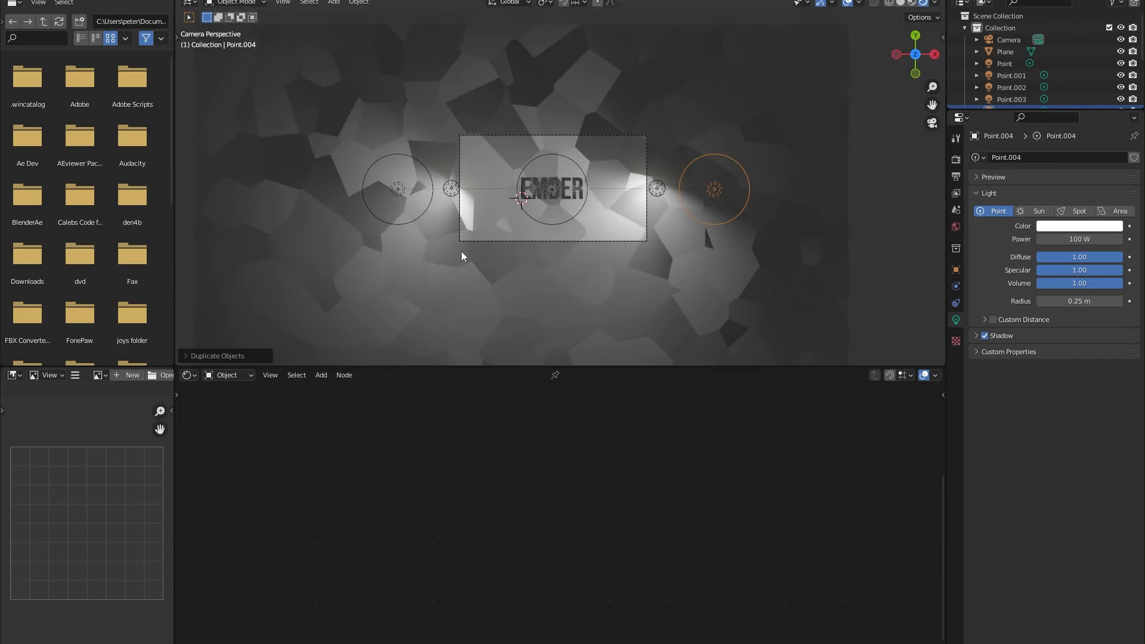
Set the colour of the ground-level point light right of the letters to saturated blue.
middle_click_drag(592, 274, 541, 123)
scroll(612, 188, "up", 5)
left_click(664, 198)
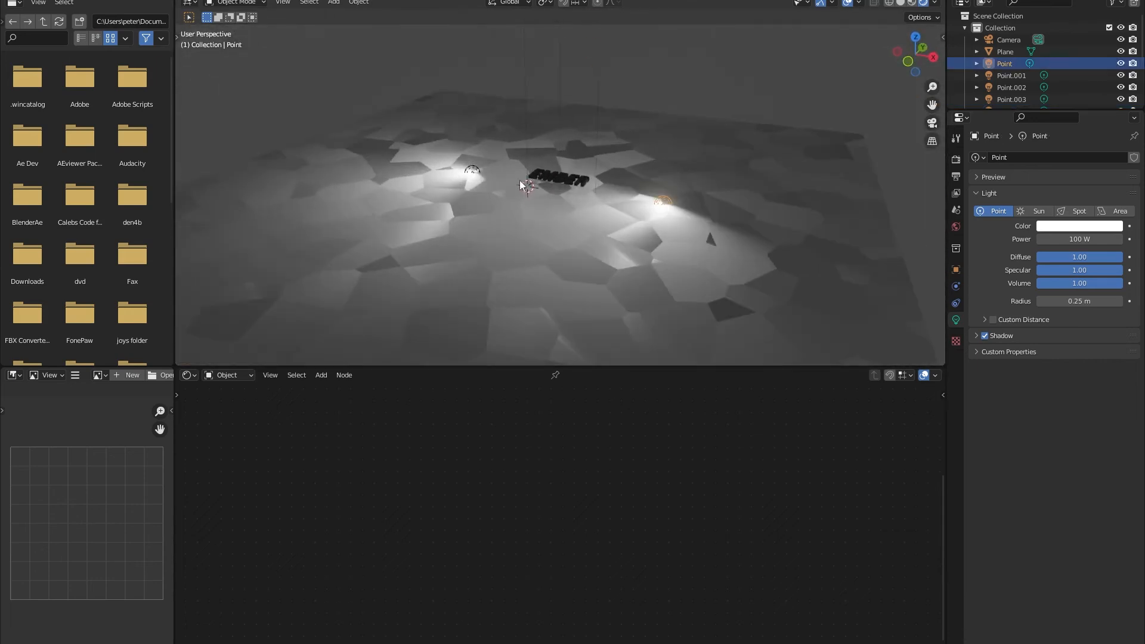
scroll(486, 191, "up", 2)
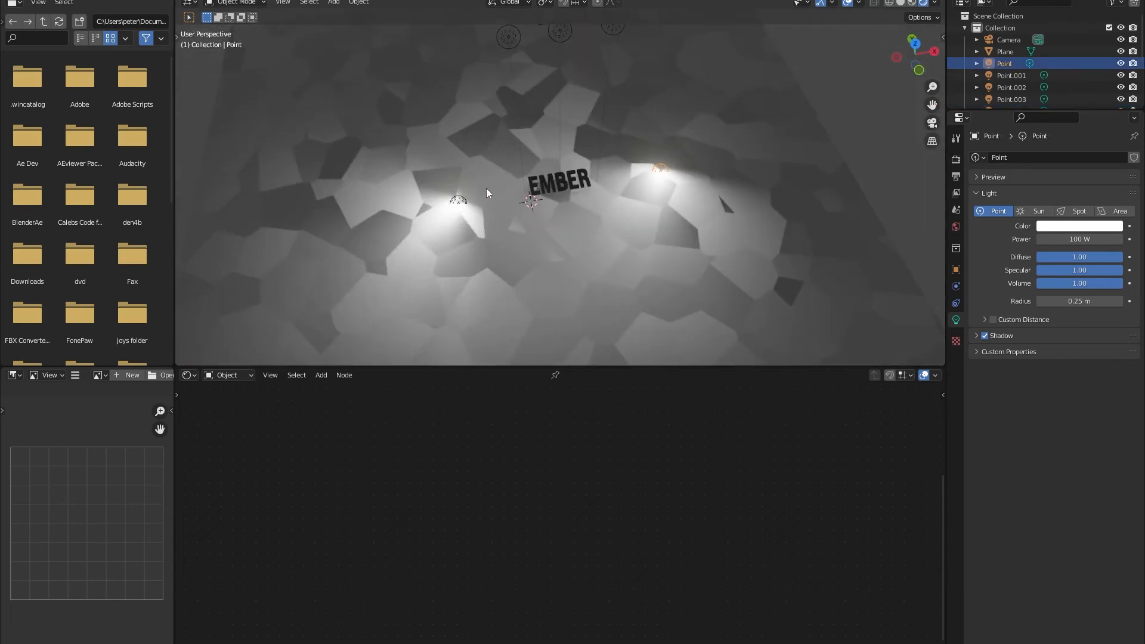
left_click(1081, 227)
left_click(1071, 75)
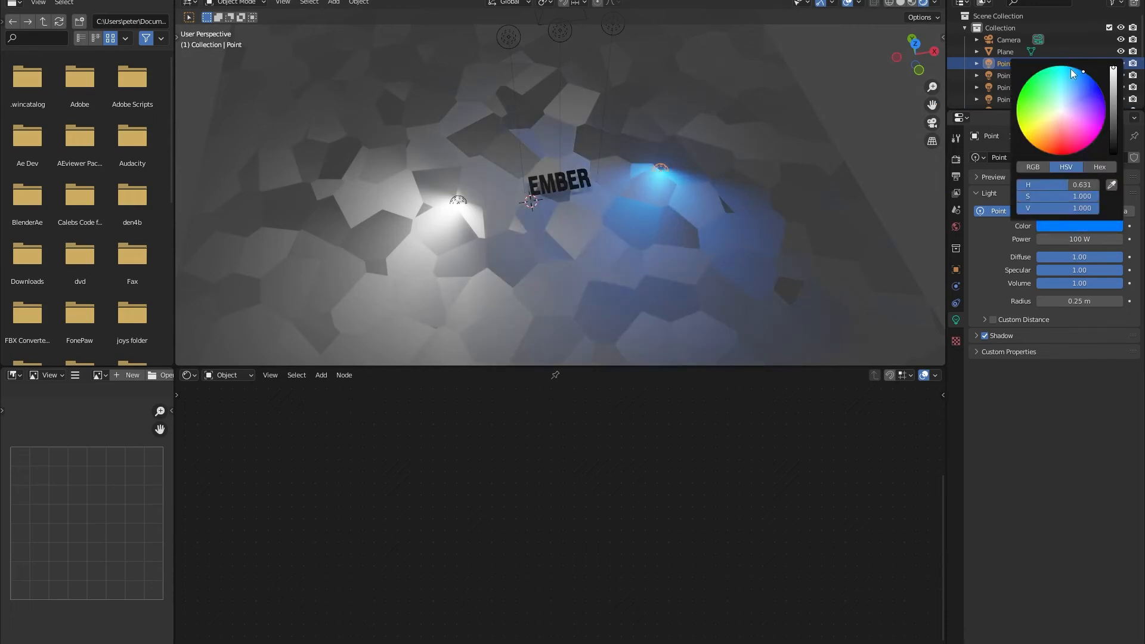
Set the colour of the ground-level point light left of the letters to cyan.
left_click(457, 211)
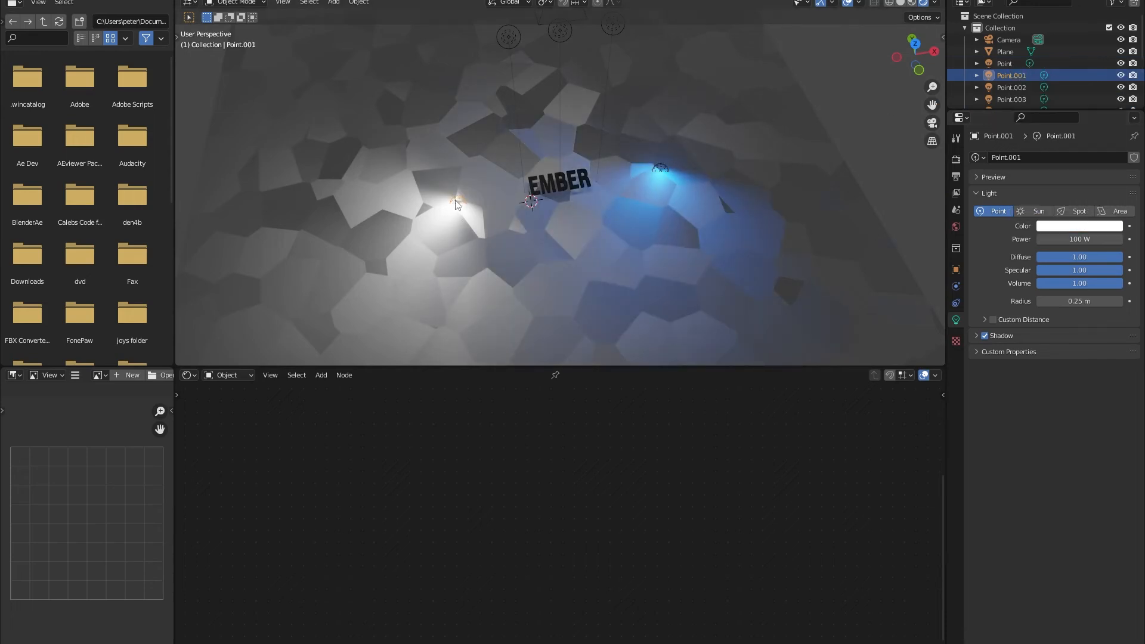
left_click(1079, 227)
left_click(1071, 67)
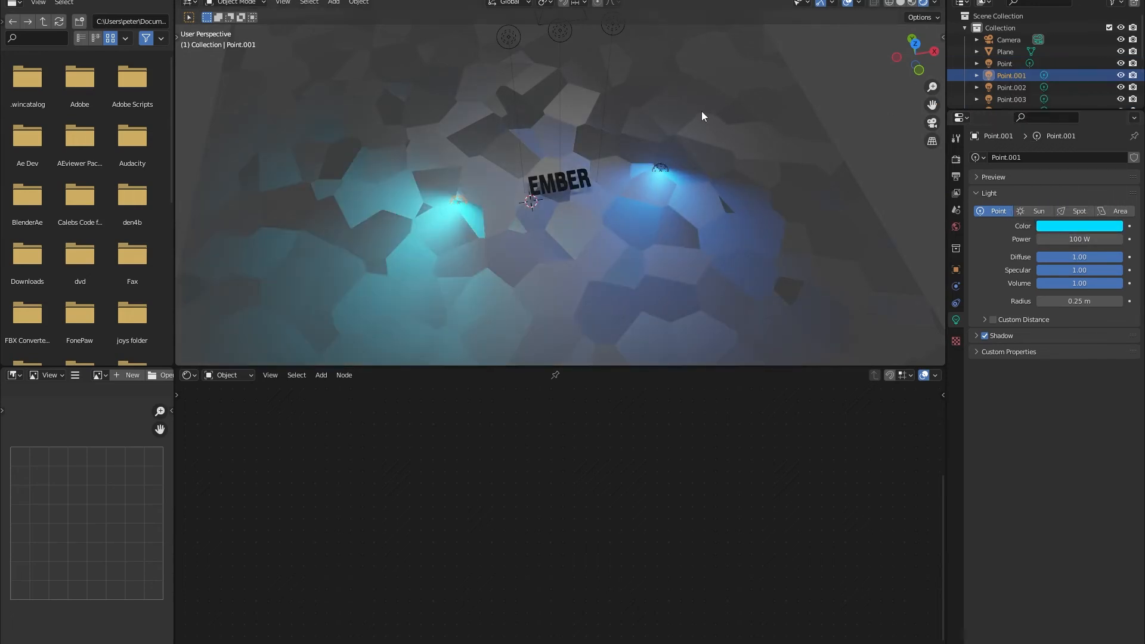
Set the colour of the right overhead point light to a light blue.
scroll(577, 83, "down", 2)
left_click(593, 87)
left_click(1080, 226)
left_click(1074, 84)
Try cyan on the central overhead point light, and settle on a sky blue colour.
left_click(558, 92)
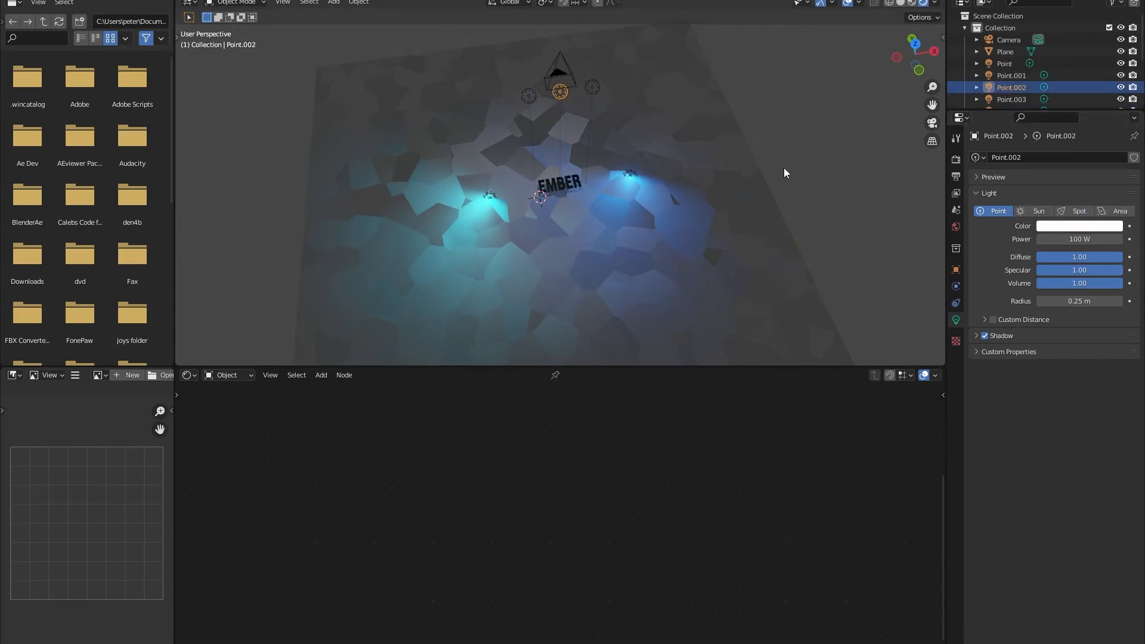
left_click(1062, 226)
left_click(1064, 96)
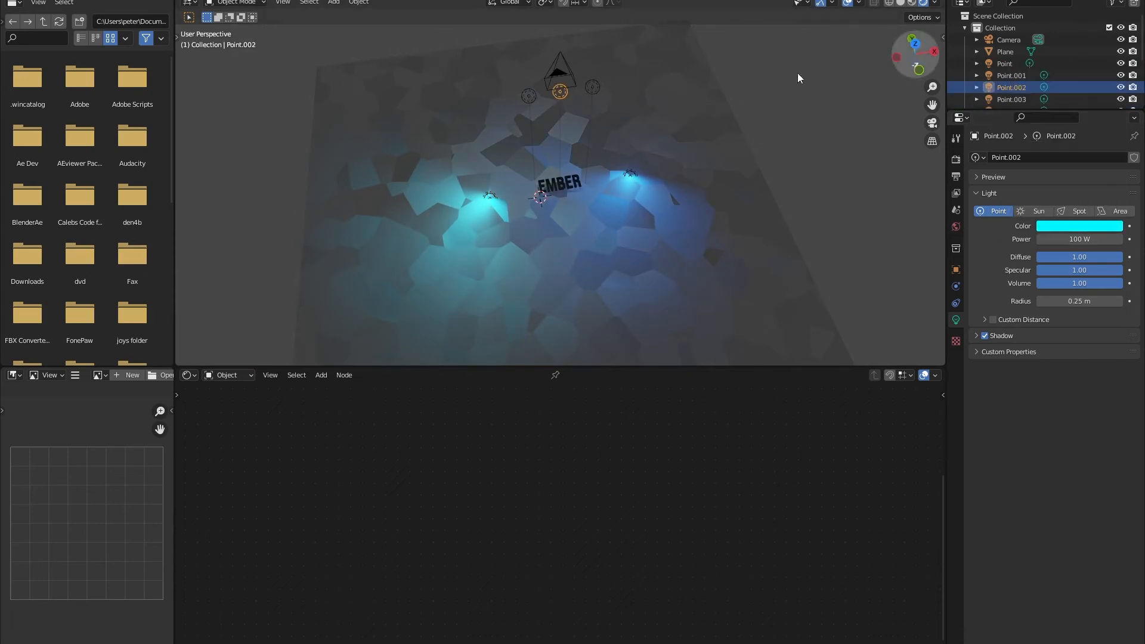
left_click(1089, 229)
left_click_drag(1070, 91, 1077, 73)
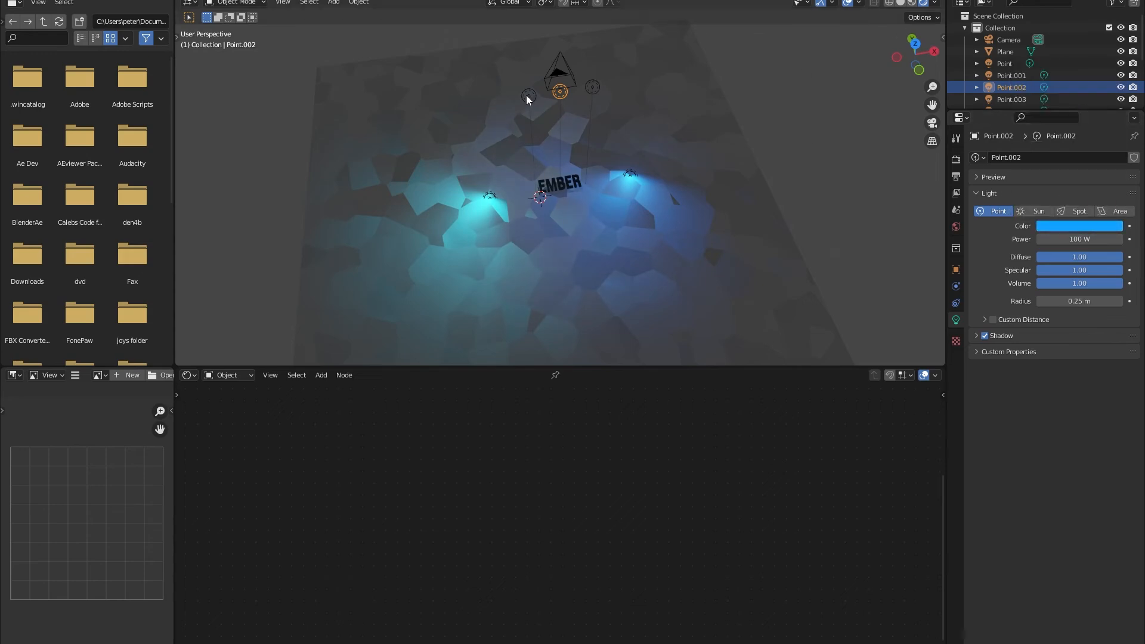
Set the left overhead point light's colour to sky blue and check the lit letters through the camera.
left_click(526, 94)
left_click(1051, 226)
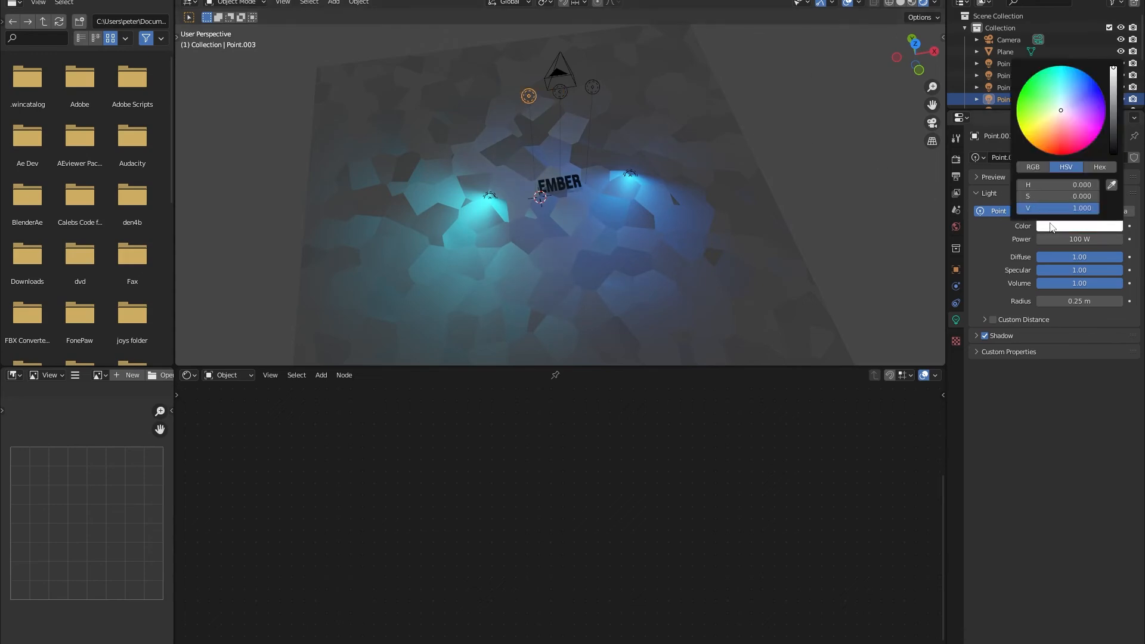
left_click(1072, 86)
scroll(766, 125, "up", 2)
key("KP_0")
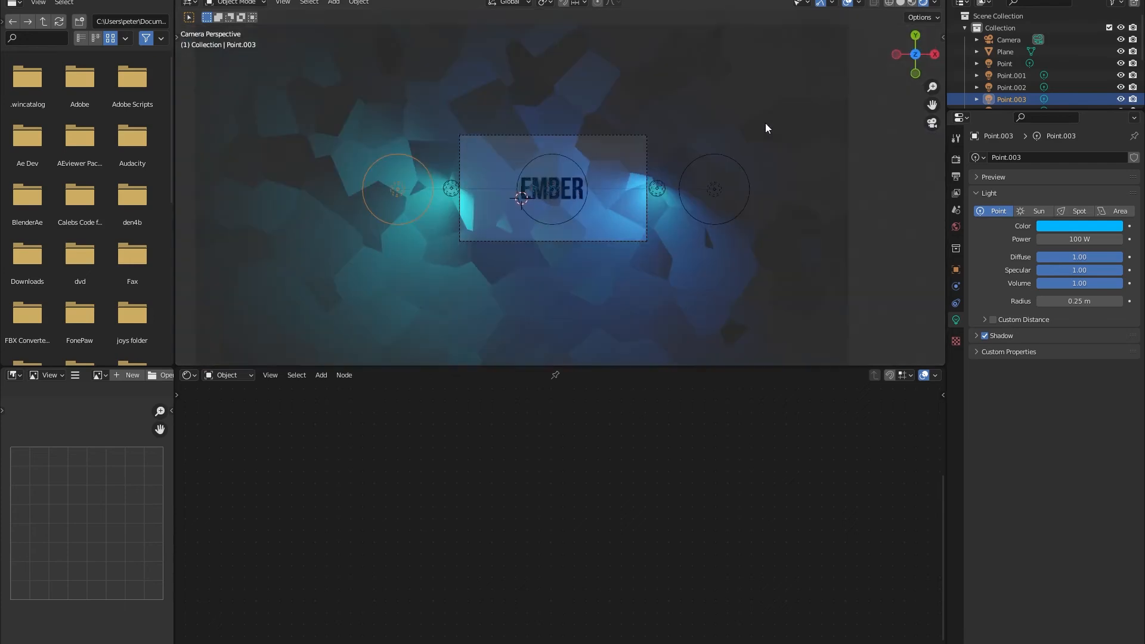
scroll(492, 209, "up", 5)
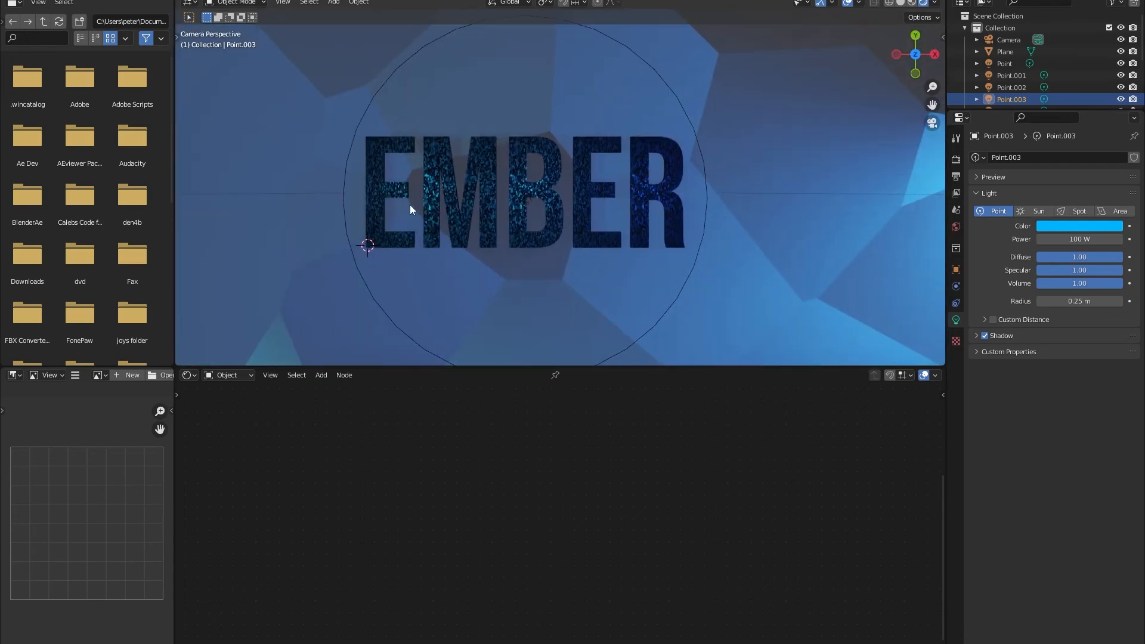
scroll(530, 225, "down", 5)
Try replacing the plane's Voronoi Texture with a Noise Texture, connecting its Color output to the shader's Normal input.
middle_click_drag(596, 245, 535, 227)
left_click(535, 226)
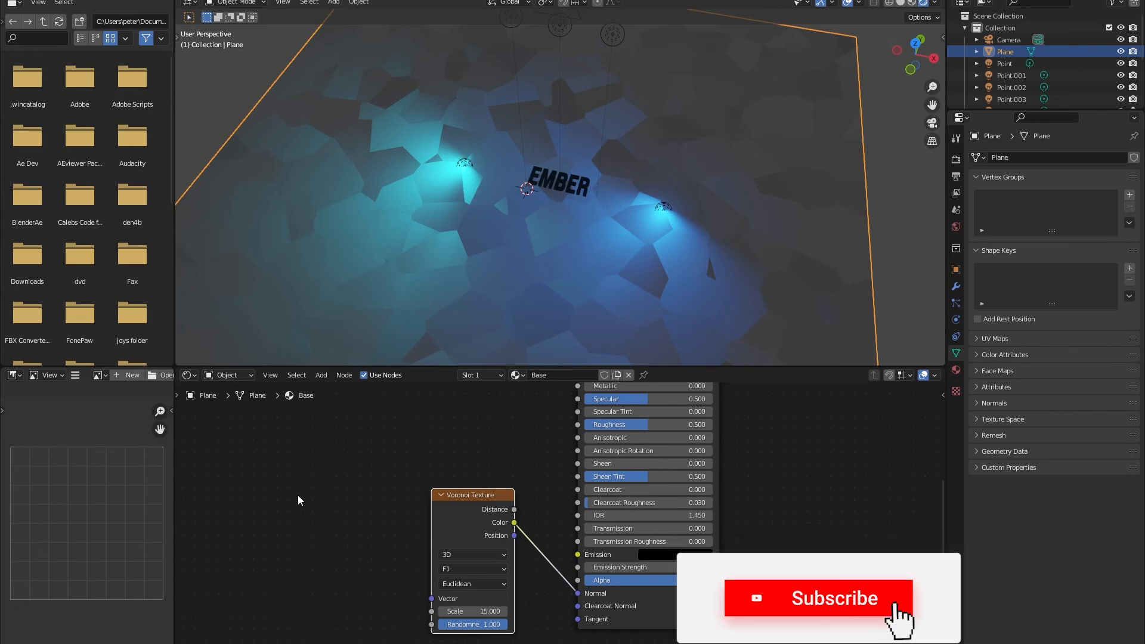
key("shift+a")
left_click(353, 500)
type("noi")
key("Down")
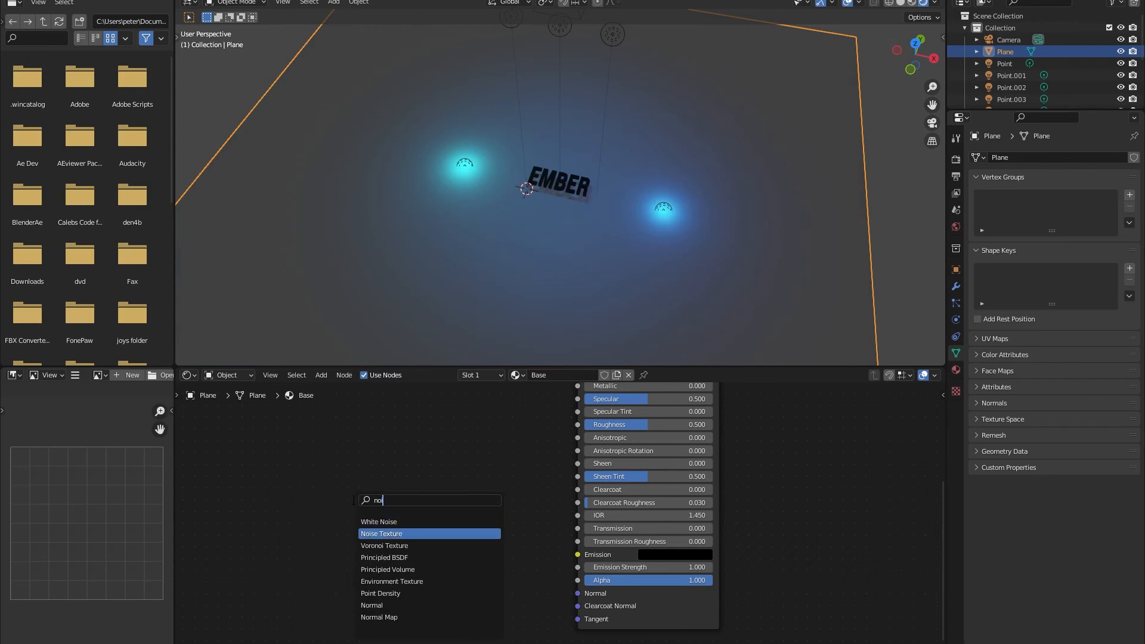
key("Return")
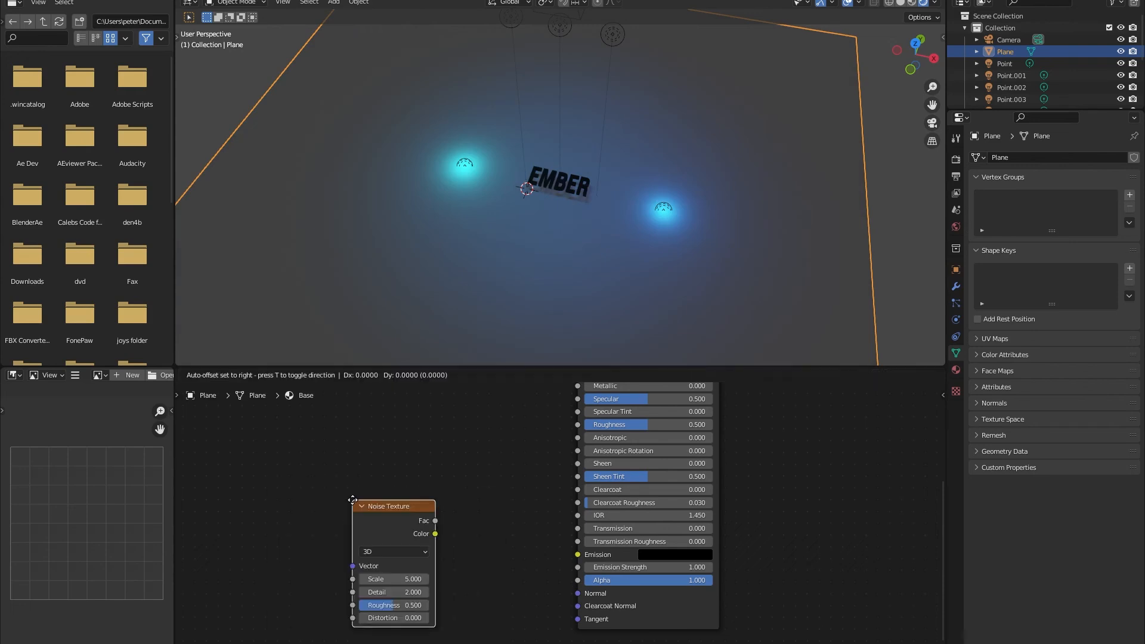
left_click(443, 508)
left_click_drag(526, 542, 578, 599)
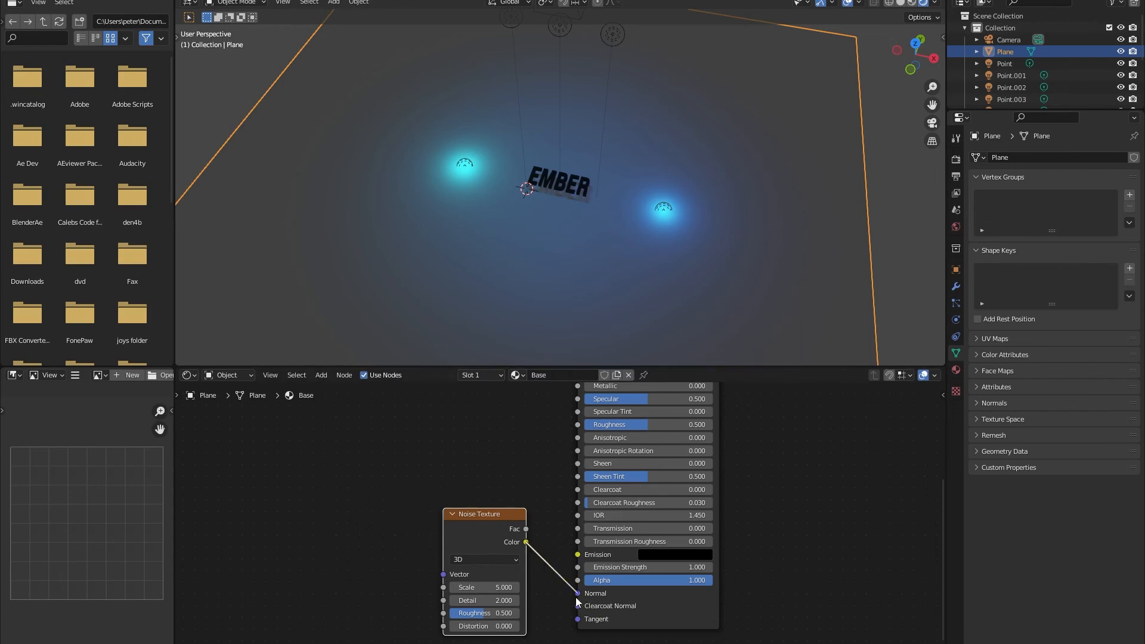
Try a Noise Texture scale of 17.4, and raise it to 20 after checking the plane through the camera.
middle_click_drag(548, 64, 547, 151)
left_click_drag(480, 587, 520, 587)
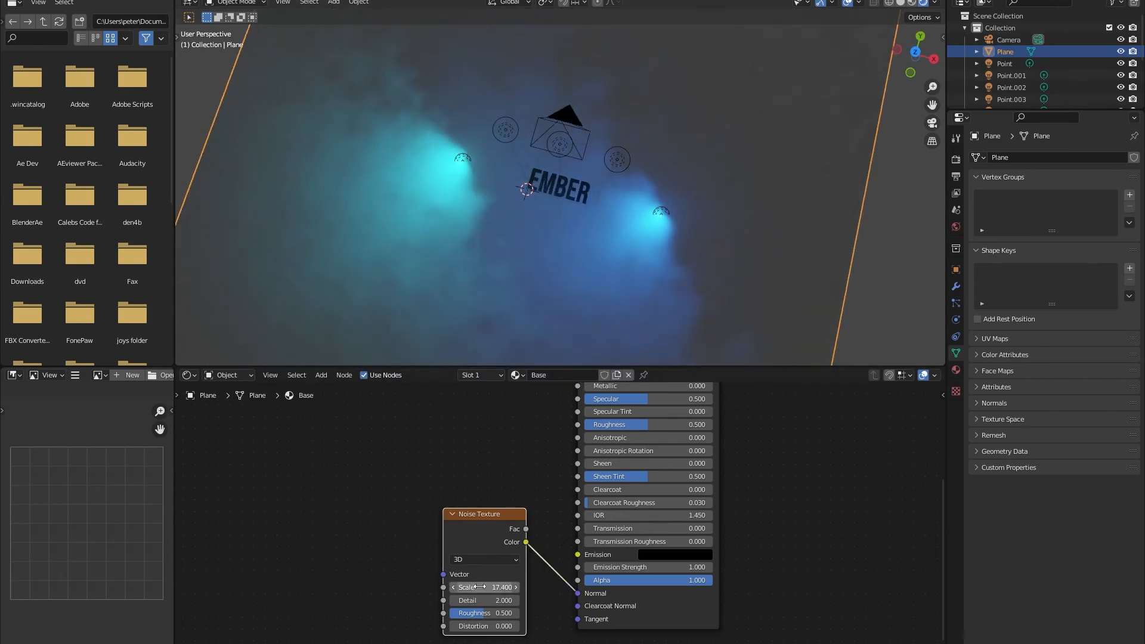
scroll(524, 197, "up", 3)
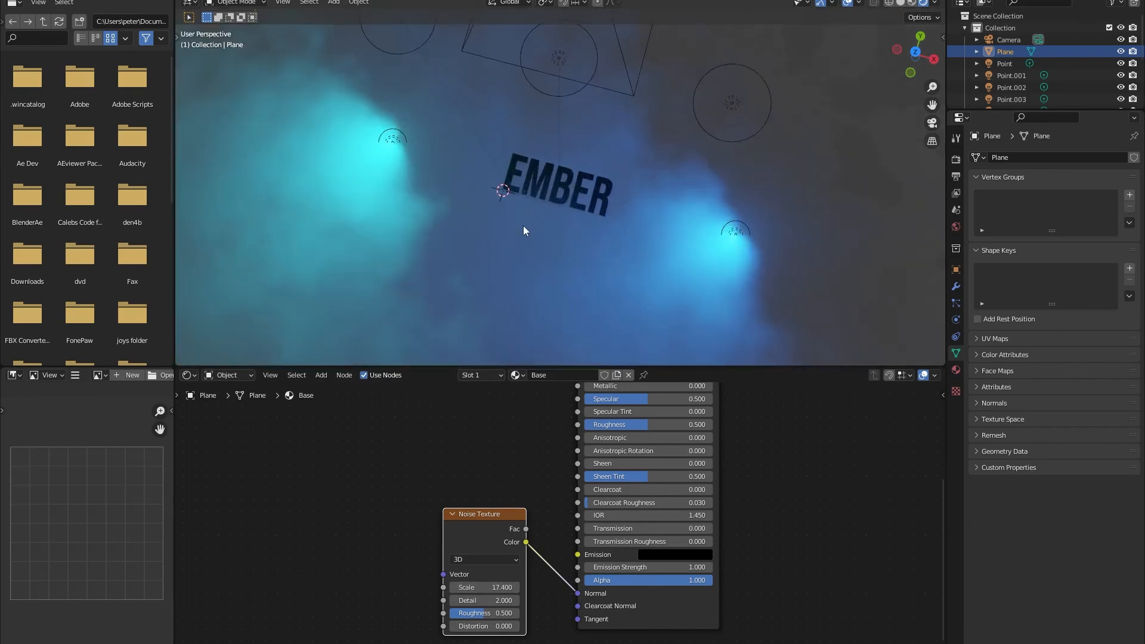
key("KP_0")
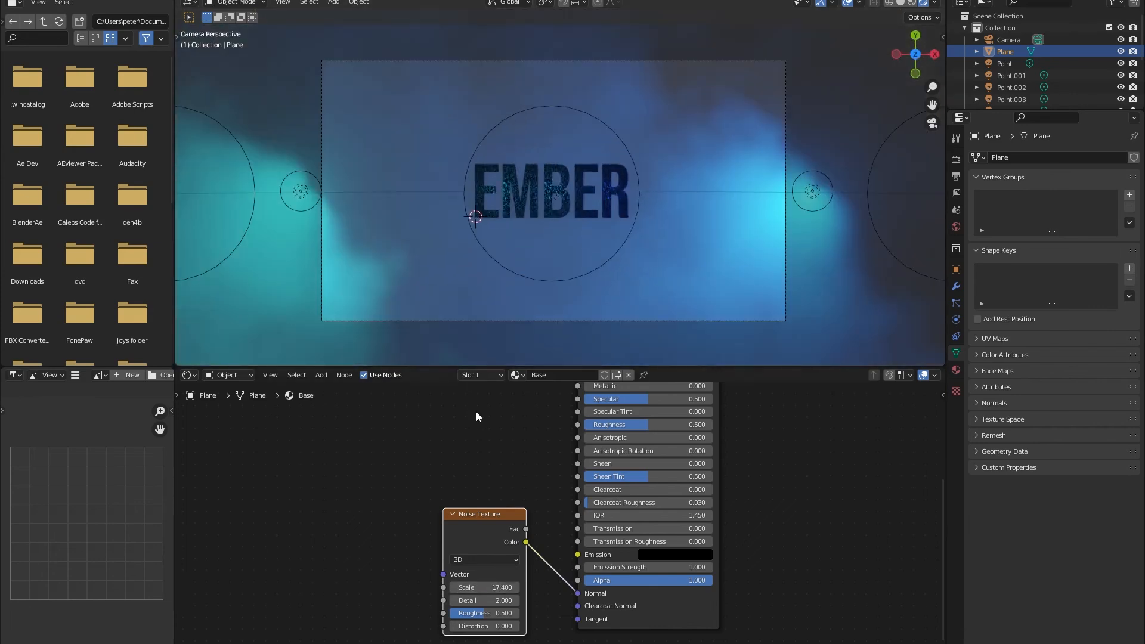
left_click(486, 591)
type("20")
key("Return")
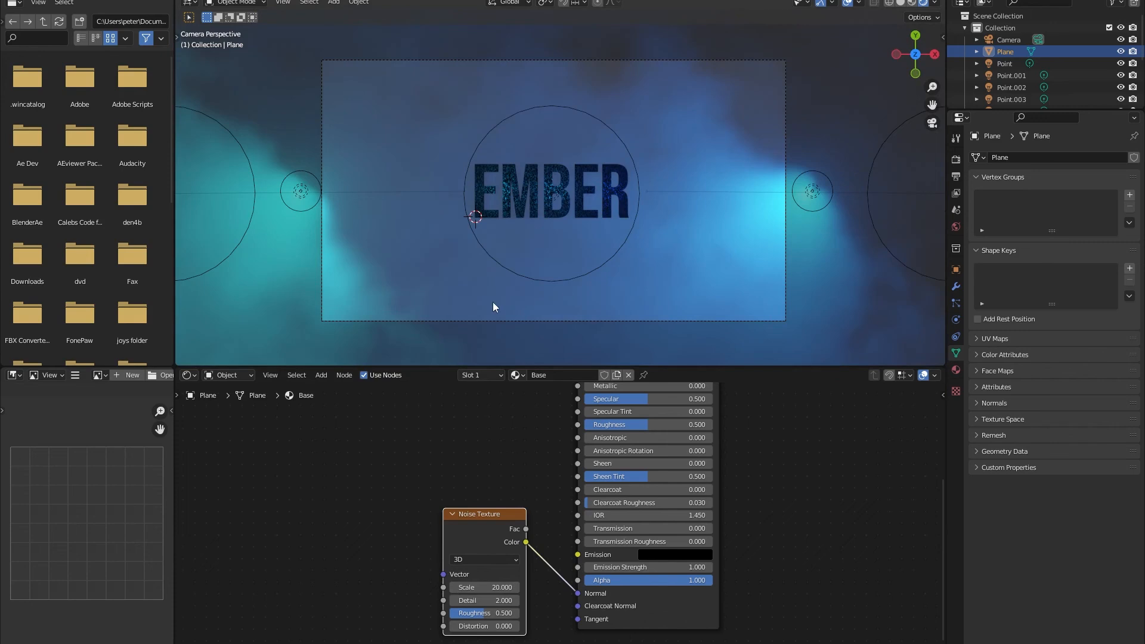
Undo the Noise Texture replacement back to the connected Voronoi Texture, and check the scene through the camera.
middle_click_drag(493, 302, 477, 514)
key("ctrl+z")
key("ctrl+z")
key("ctrl+z")
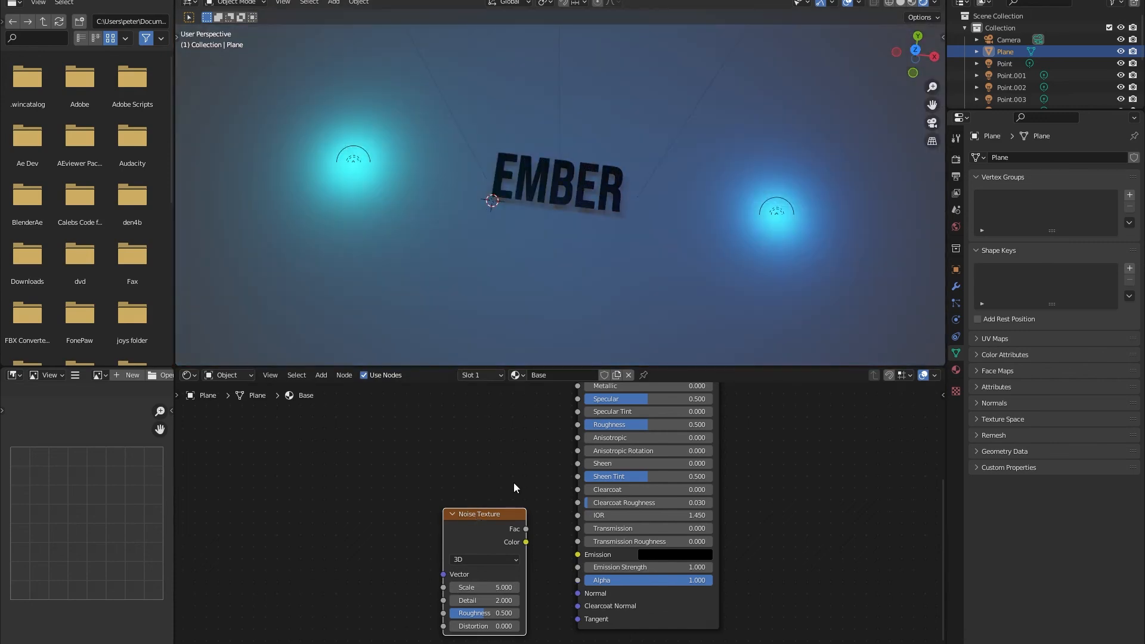
key("ctrl+z")
key("ctrl+z")
key("ctrl+z")
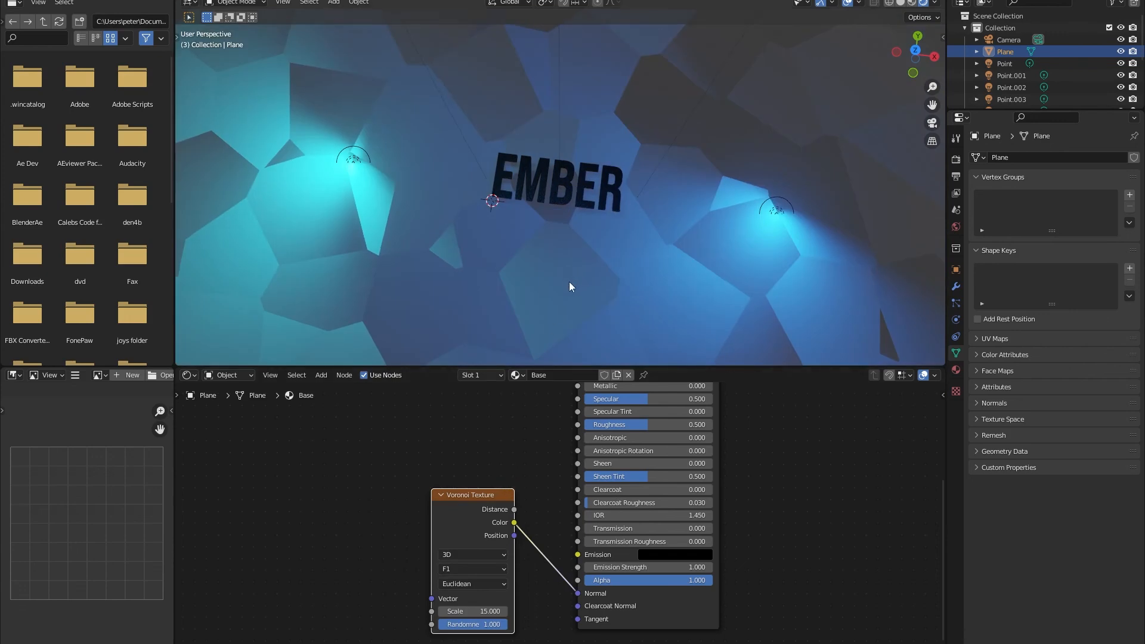
key("KP_0")
scroll(568, 239, "up", 5)
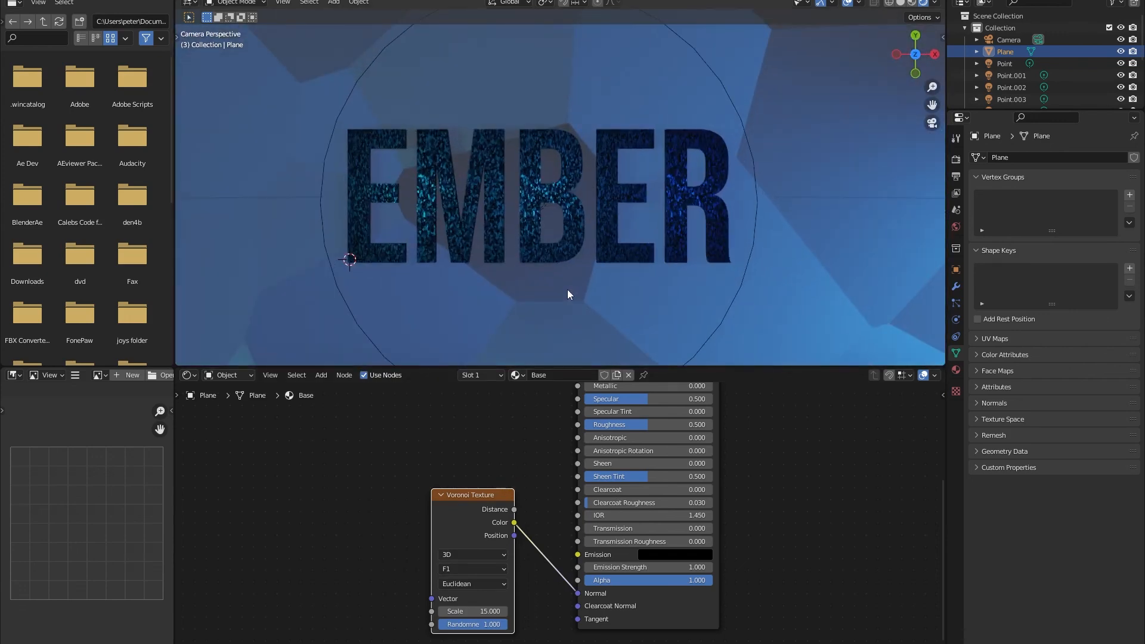
scroll(567, 293, "down", 4)
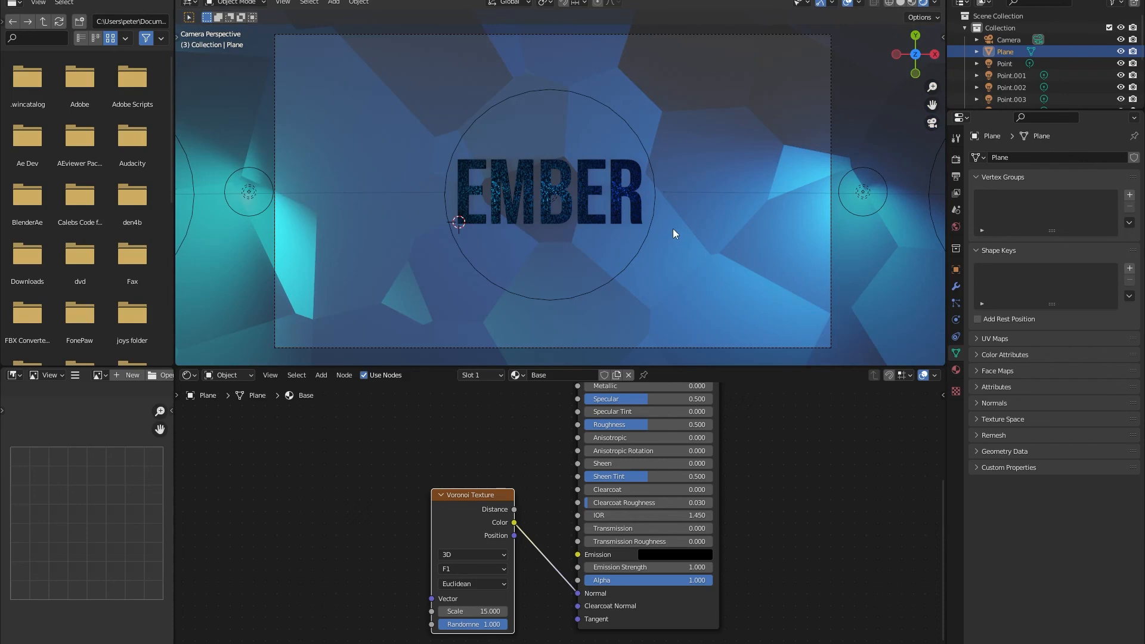
Review the scene's render and output settings, and render the camera view as a still image.
left_click(956, 159)
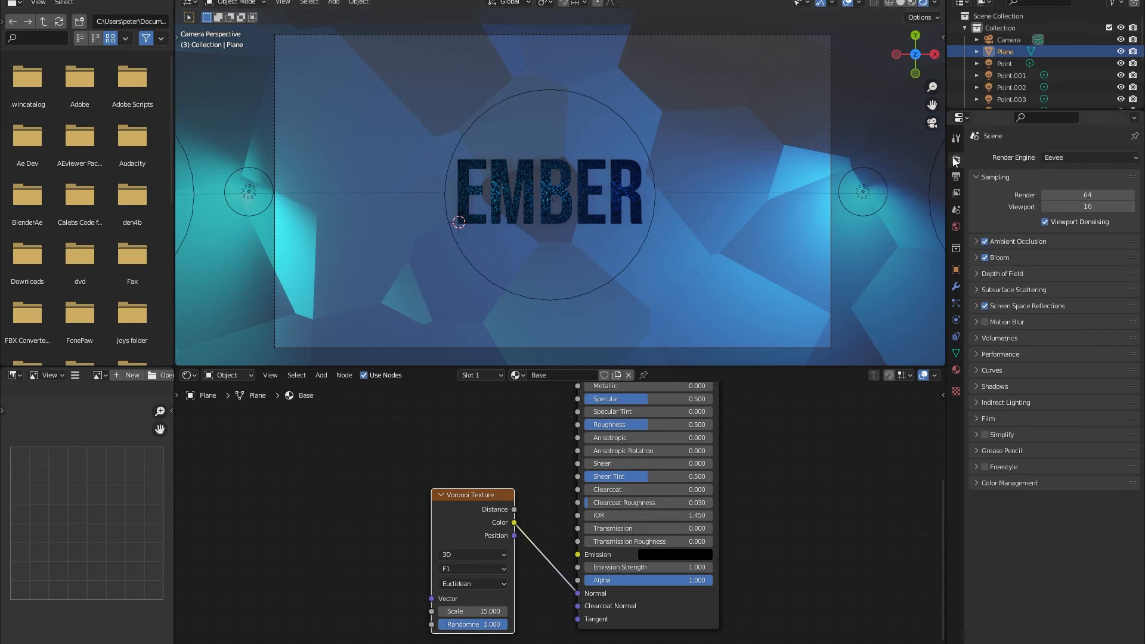
left_click(956, 177)
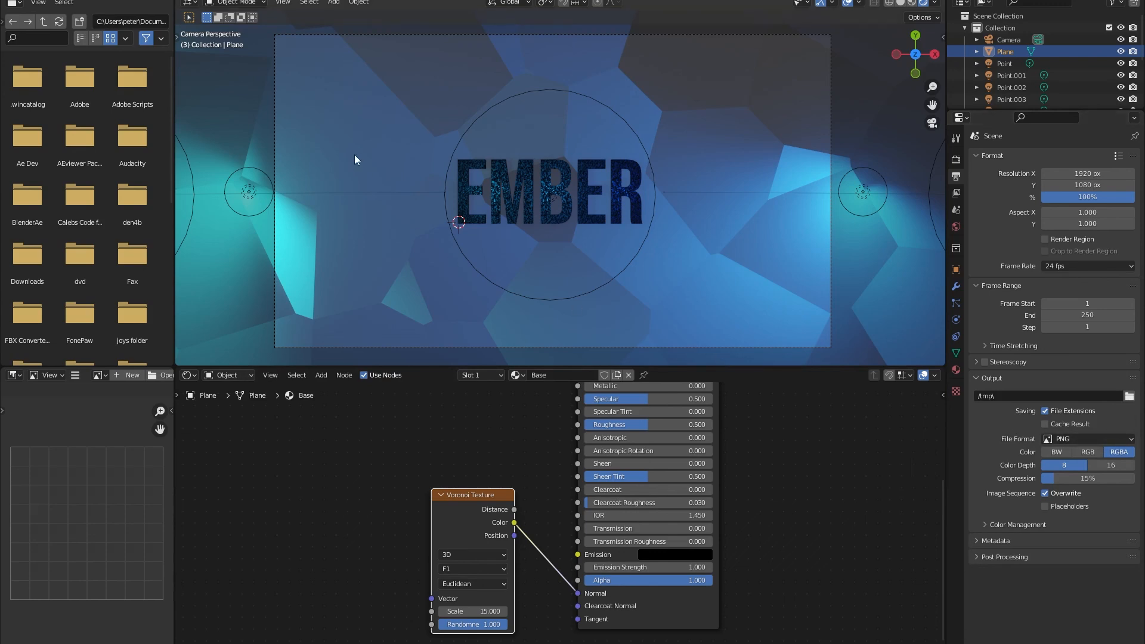
left_click(130, 1)
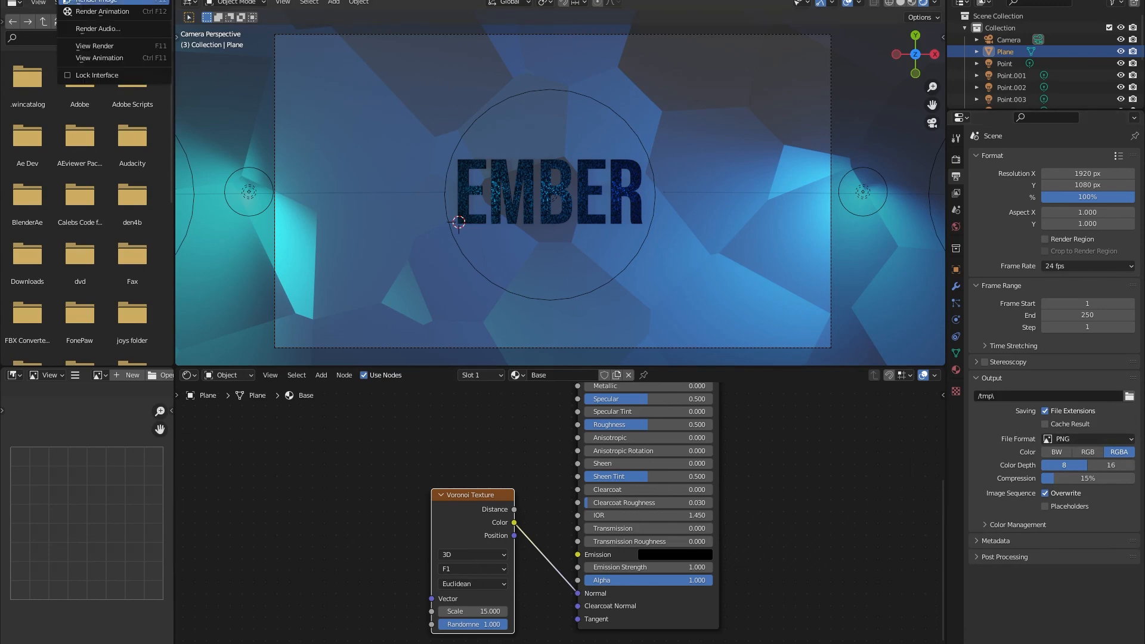
left_click(96, 2)
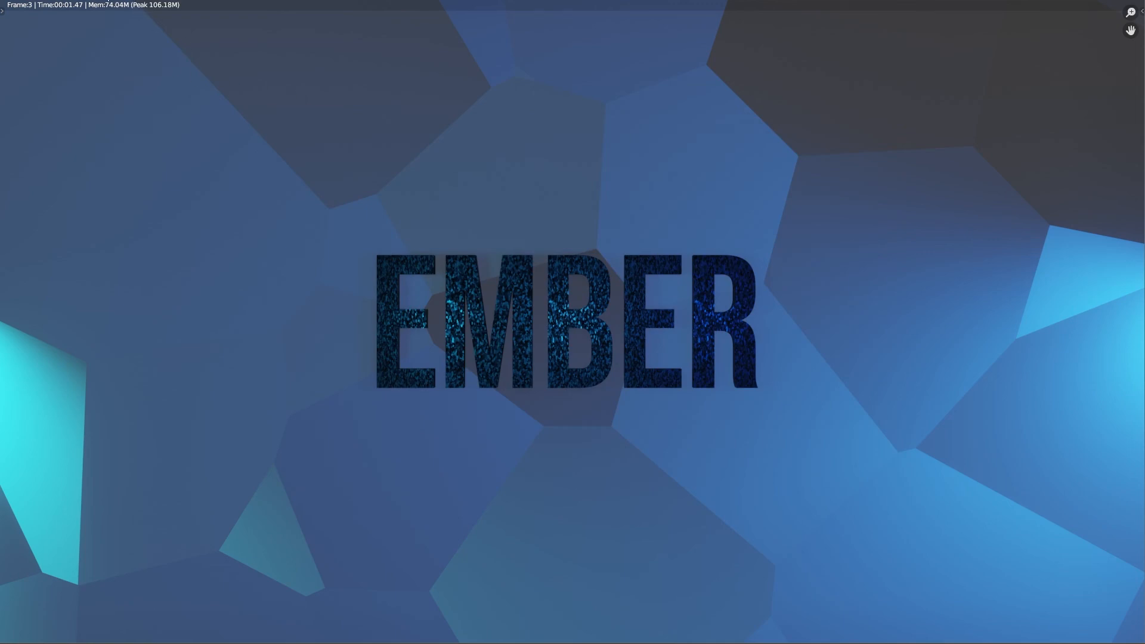
Start saving the rendered image in a different folder, replacing the default PNG file name with one beginning with E.
left_click(101, 2)
left_click(148, 74)
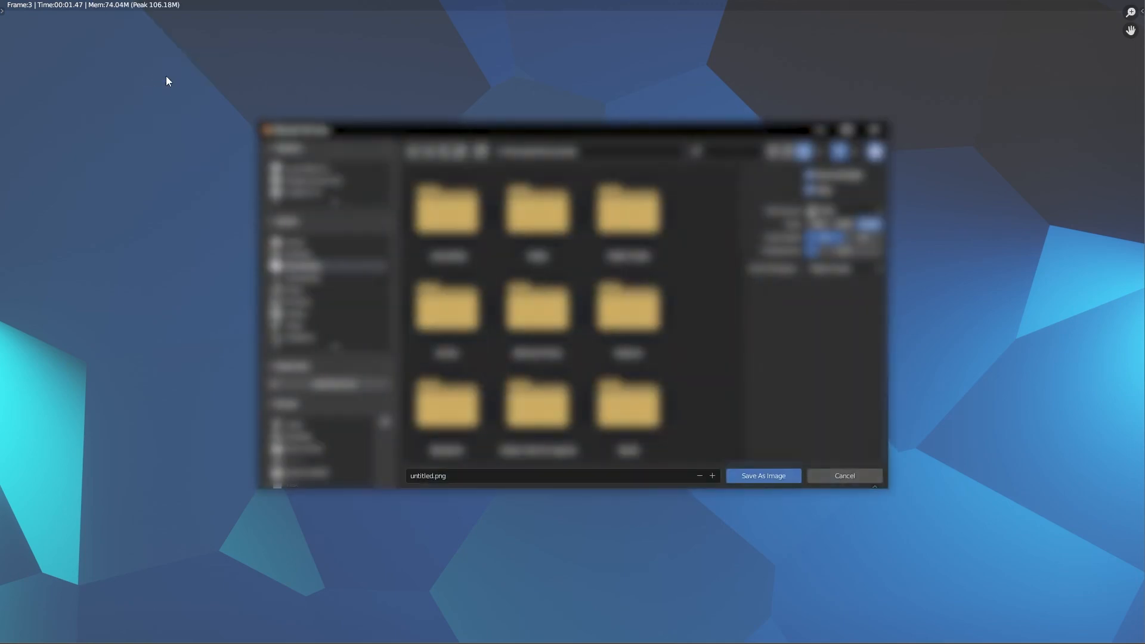
left_click(310, 253)
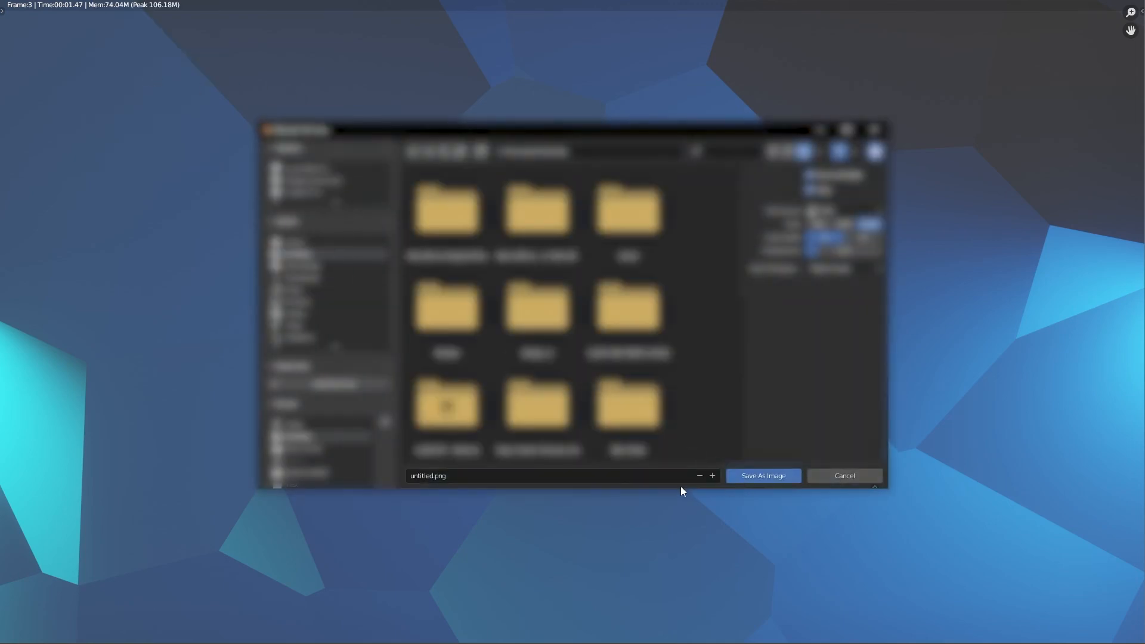
left_click(430, 476)
left_click(433, 475)
key("BackSpace")
key("BackSpace")
key("BackSpace")
key("BackSpace")
key("BackSpace")
key("BackSpace")
key("BackSpace")
key("BackSpace")
type("E")
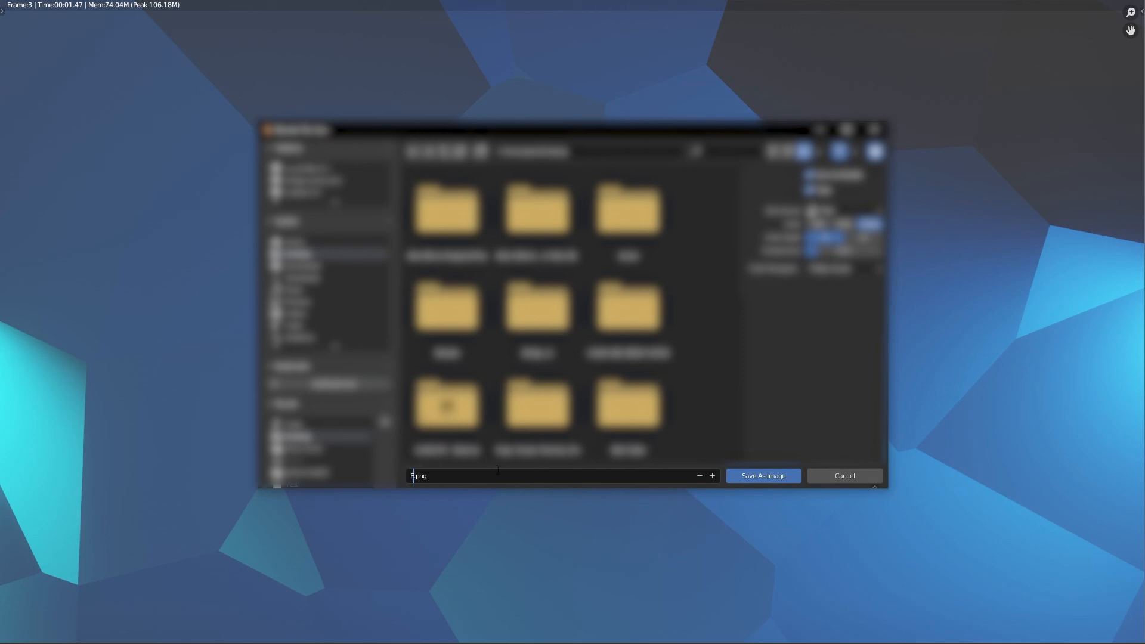